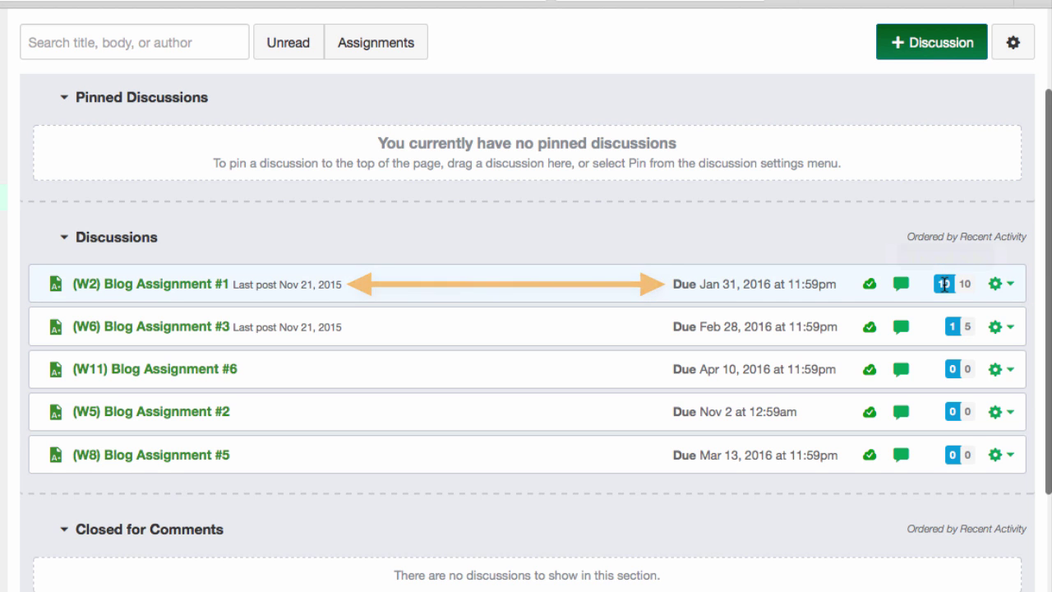
# Examine the reply counts of (W2) Blog Assignment #1 and the Pinned Discussions and Closed for Comments sections
pyautogui.moveTo(943, 284)
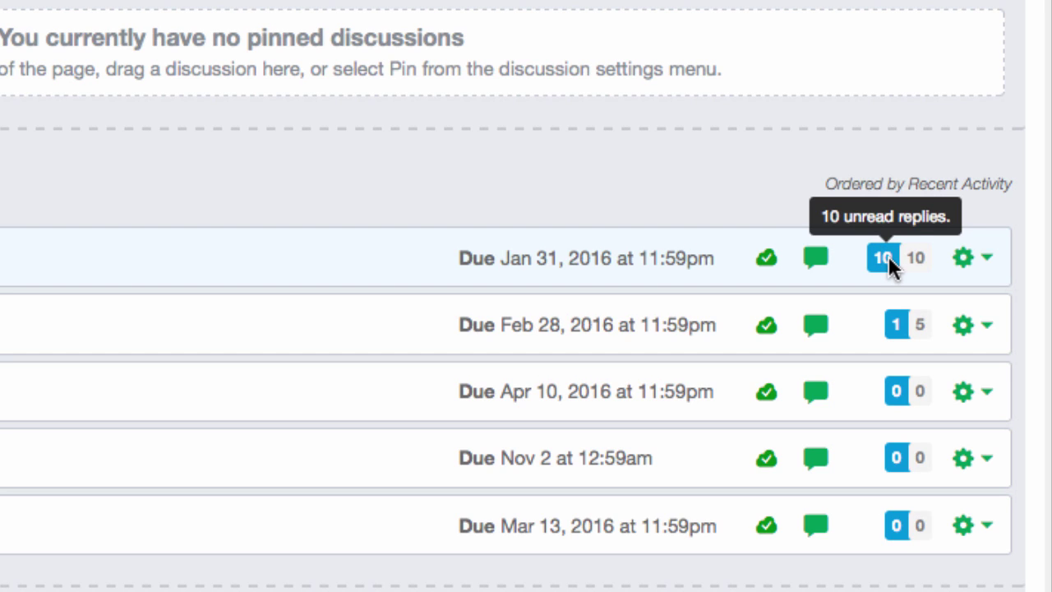
pyautogui.moveTo(912, 257)
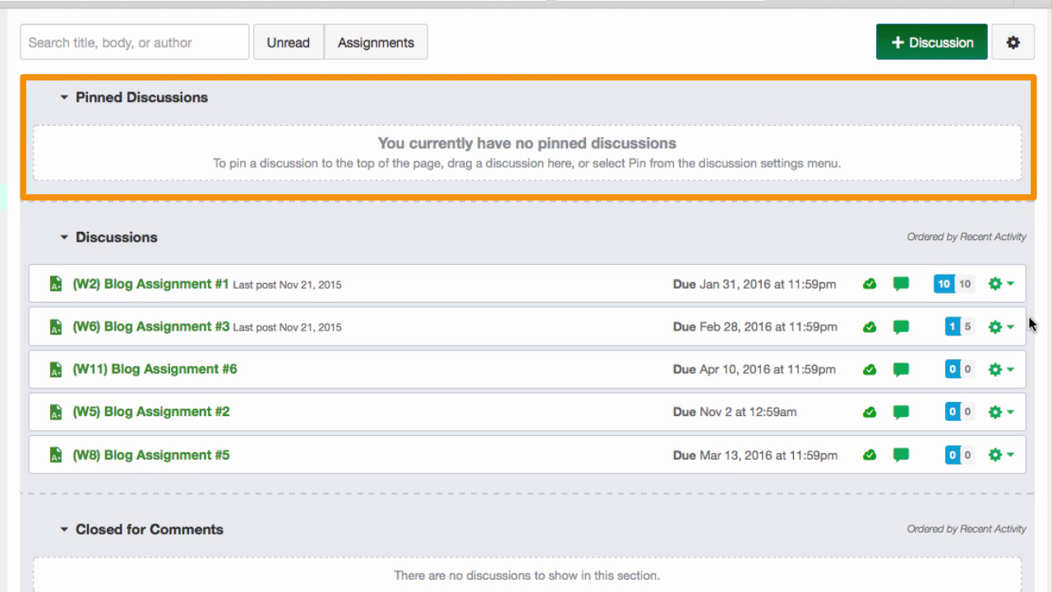
pyautogui.scroll(-1, 991, 494)
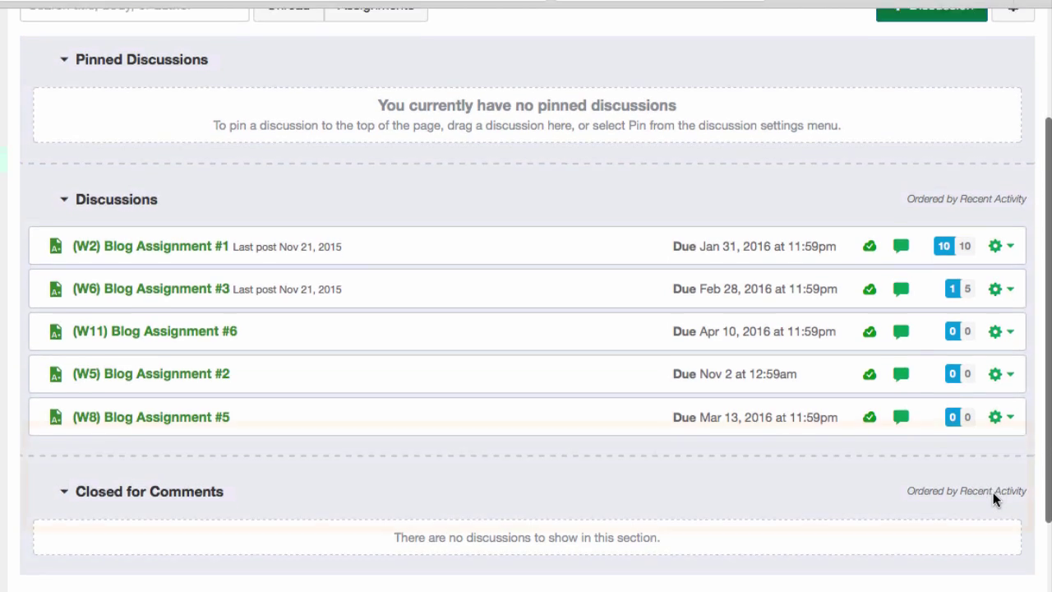
pyautogui.scroll(-1, 945, 493)
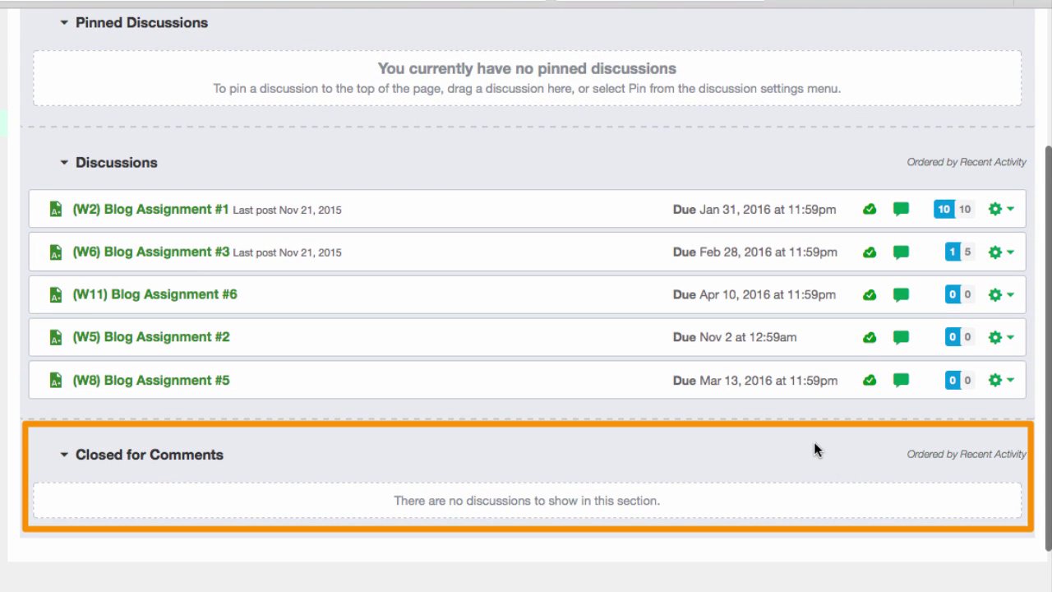
# Move (W5) Blog Assignment #2 below (W8) Blog Assignment #5 in the Discussions section
pyautogui.scroll(1, 814, 442)
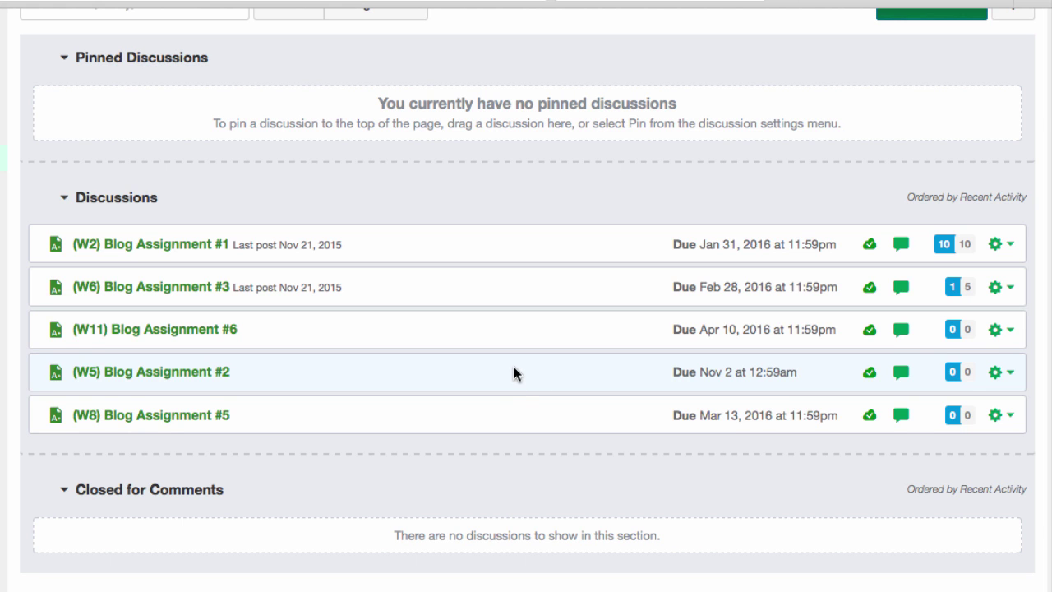
pyautogui.moveTo(513, 378); pyautogui.dragTo(507, 408)
# Close (W5) Blog Assignment #2 for comments and reopen it for comments
pyautogui.click(1002, 415)
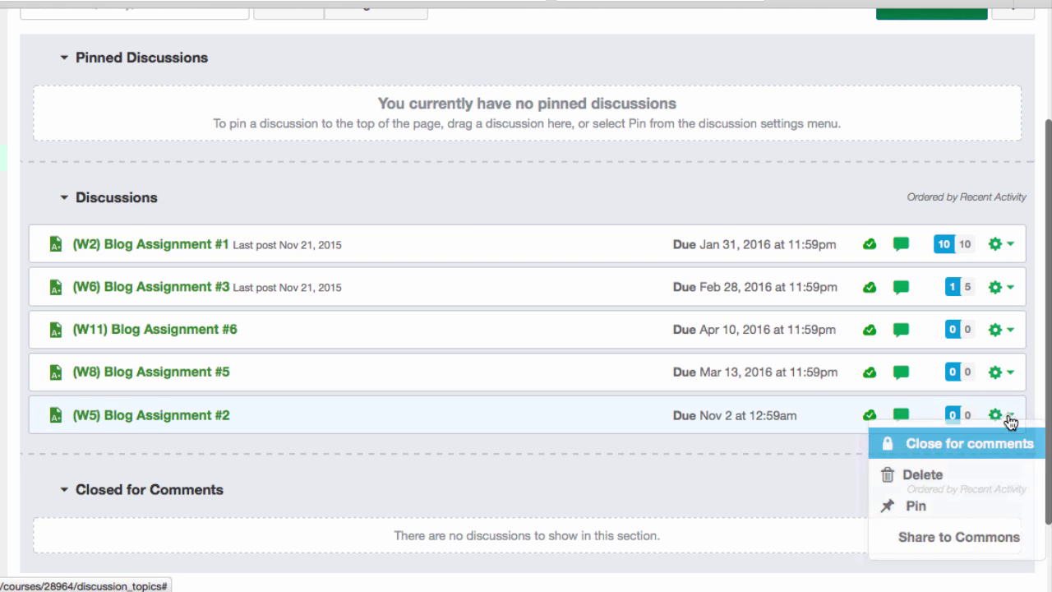
pyautogui.click(1004, 460)
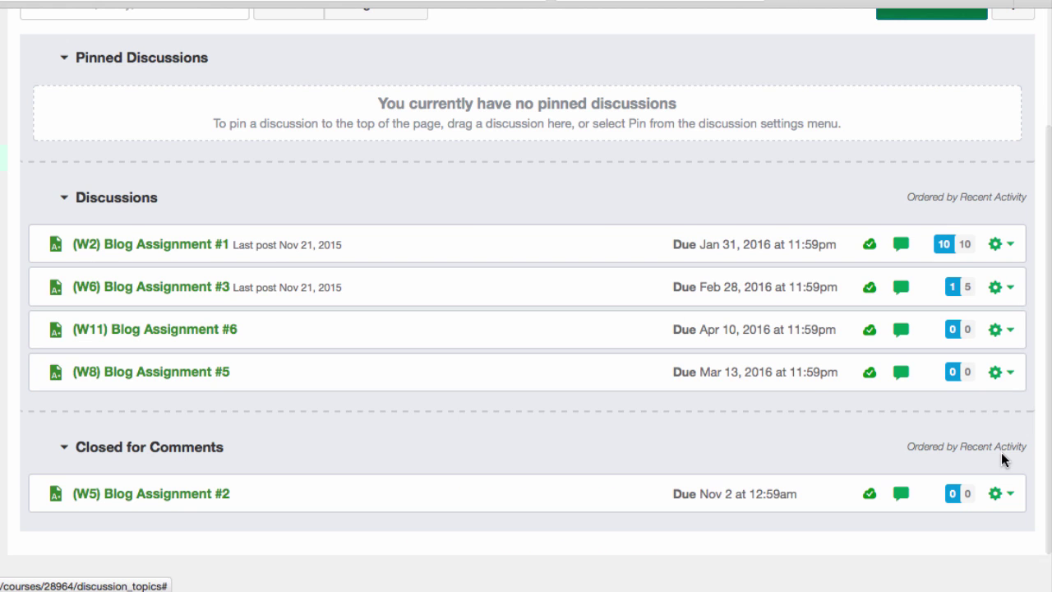
pyautogui.click(1007, 495)
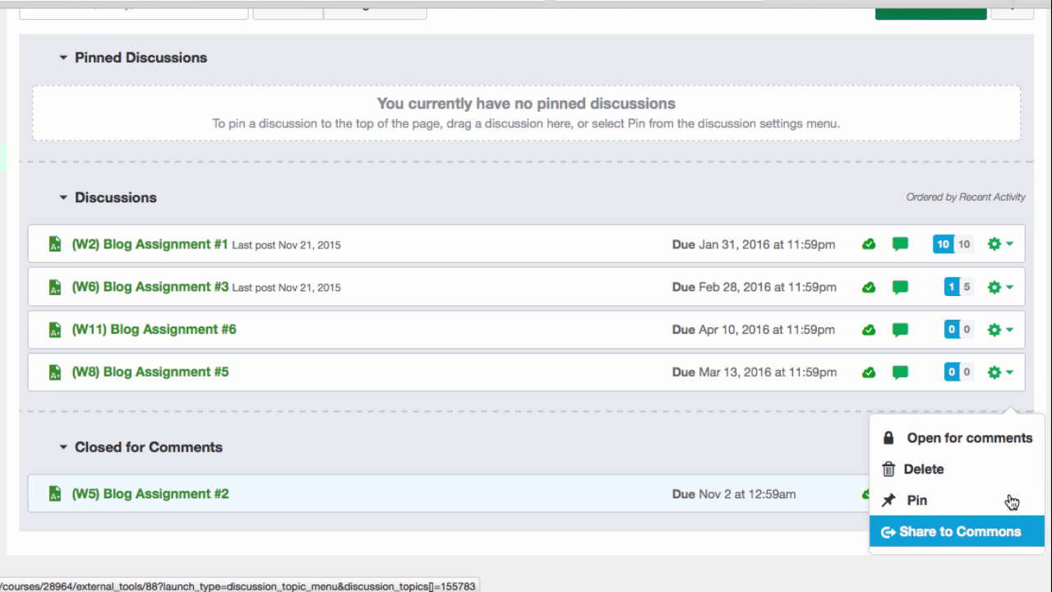
pyautogui.click(999, 438)
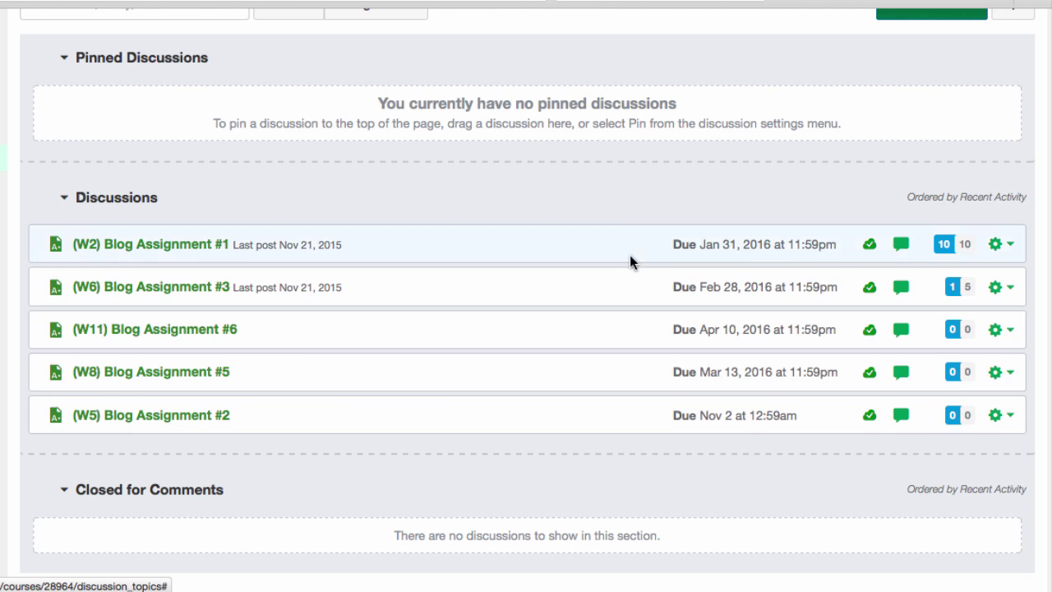
# Pin (W11) Blog Assignment #6 by moving it into the Pinned Discussions section
pyautogui.scroll(1, 622, 180)
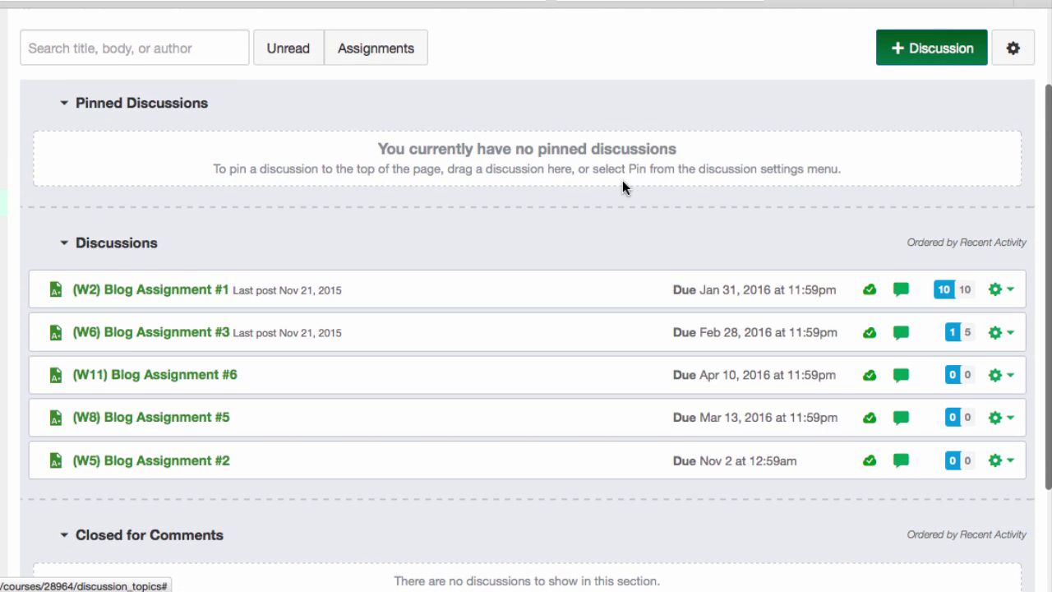
pyautogui.scroll(1, 621, 187)
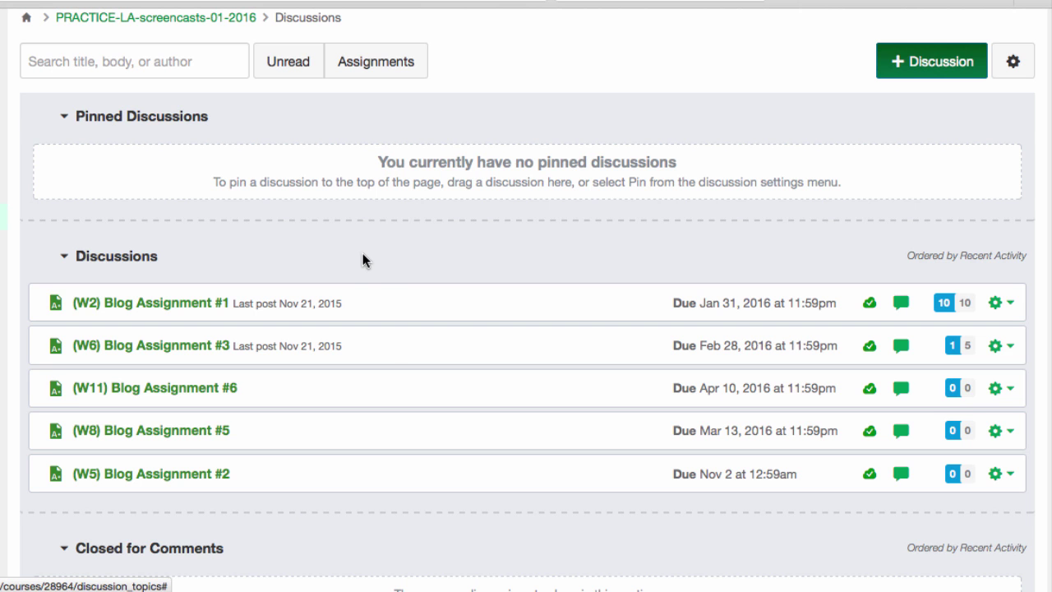
pyautogui.moveTo(385, 392); pyautogui.dragTo(396, 173)
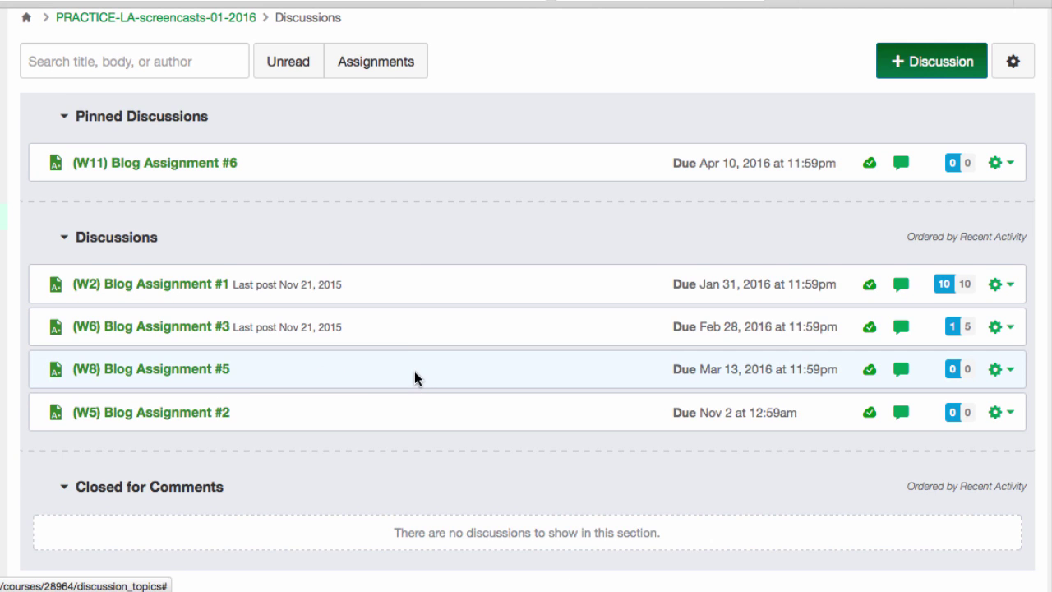
# Pin (W8) Blog Assignment #5 and place it above (W11) Blog Assignment #6 in Pinned Discussions
pyautogui.click(1008, 370)
pyautogui.click(991, 442)
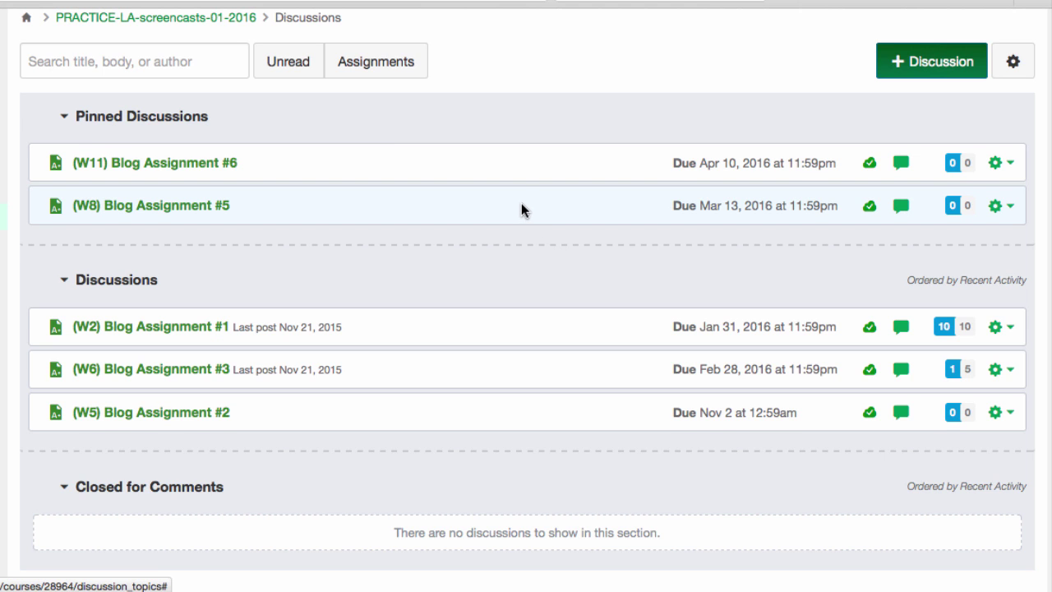
pyautogui.moveTo(521, 209); pyautogui.dragTo(518, 176)
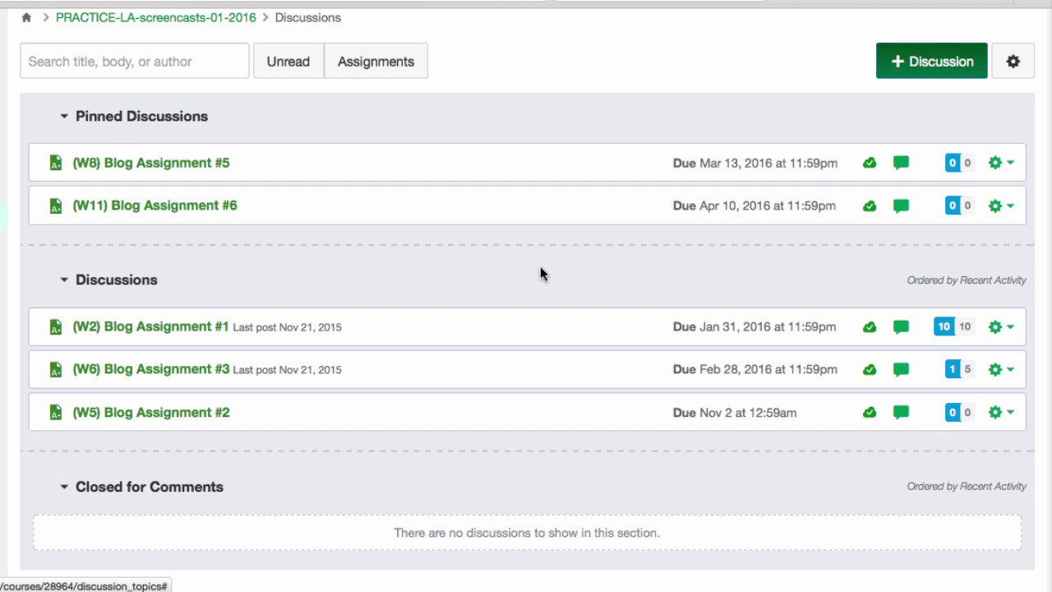
# Create a new discussion topic with the title "New Discussion"
pyautogui.click(930, 66)
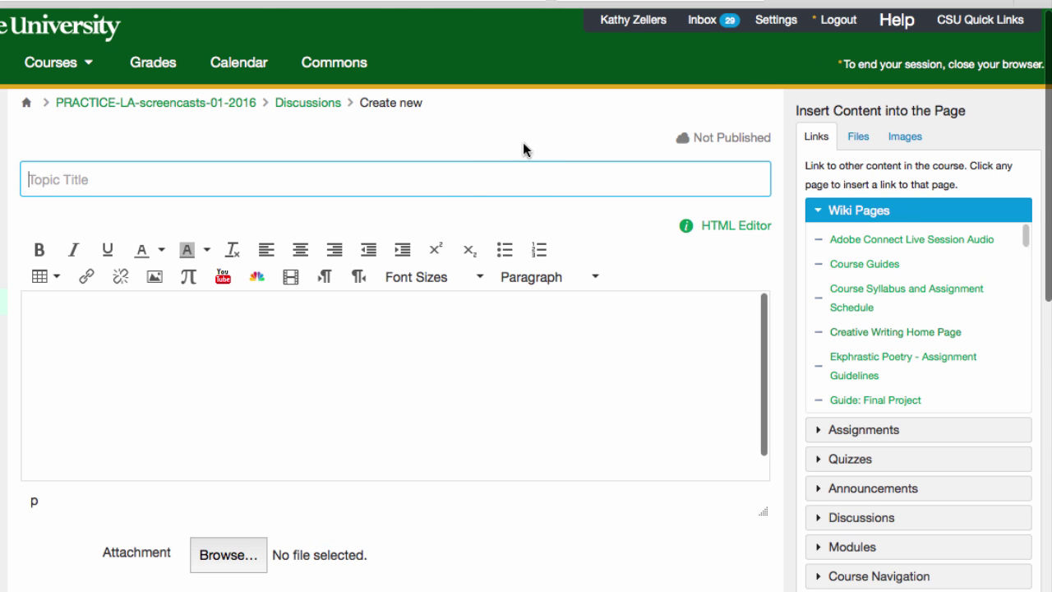
pyautogui.write('New')
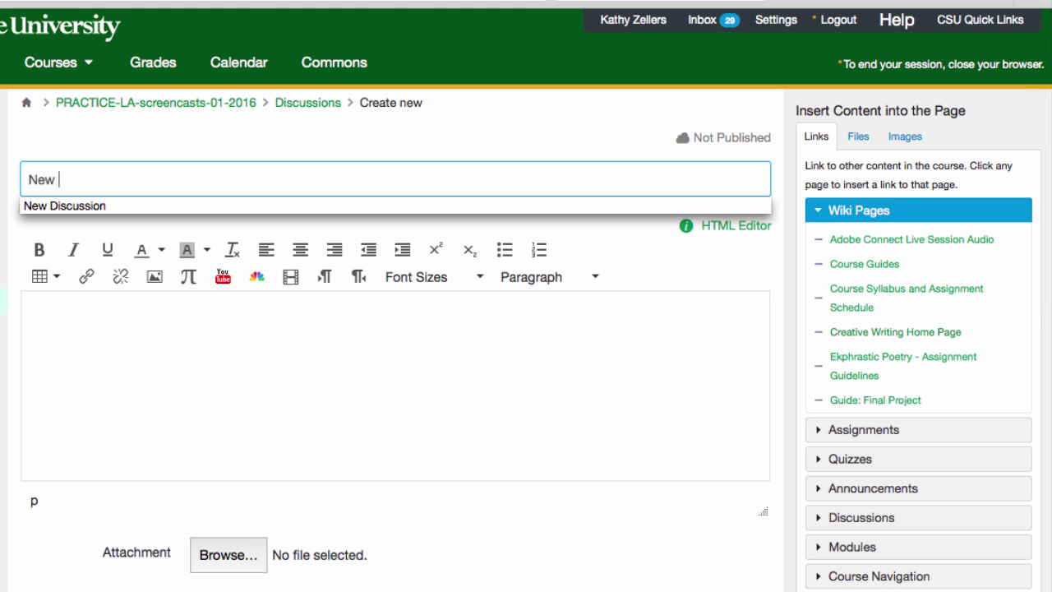
pyautogui.click(193, 206)
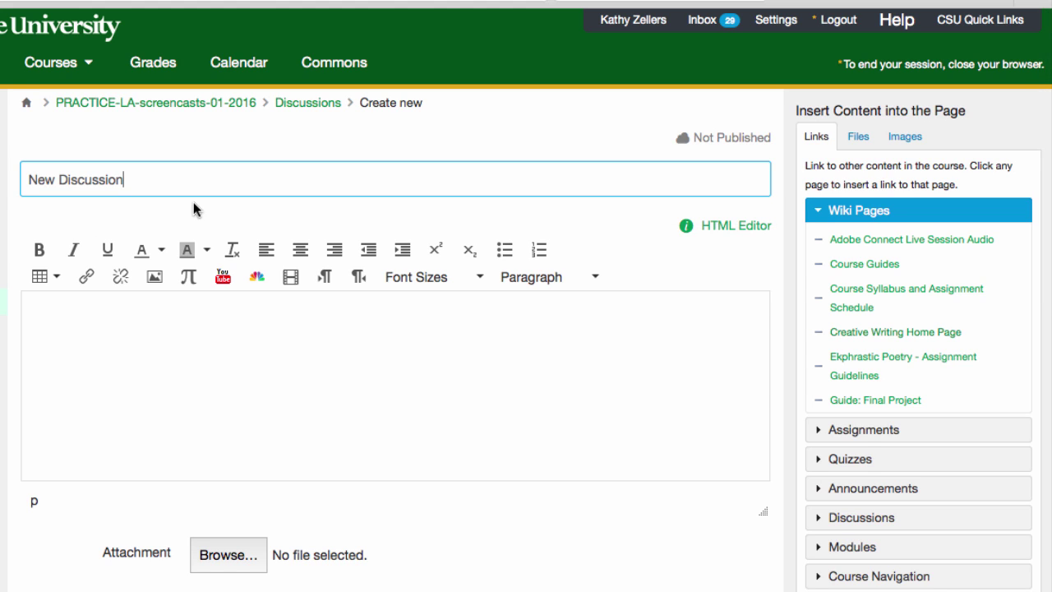
# Write the topic body as "Create discussion prompt" followed by a new paragraph "text, links, images, media, ..."
pyautogui.click(202, 313)
pyautogui.write('Cre')
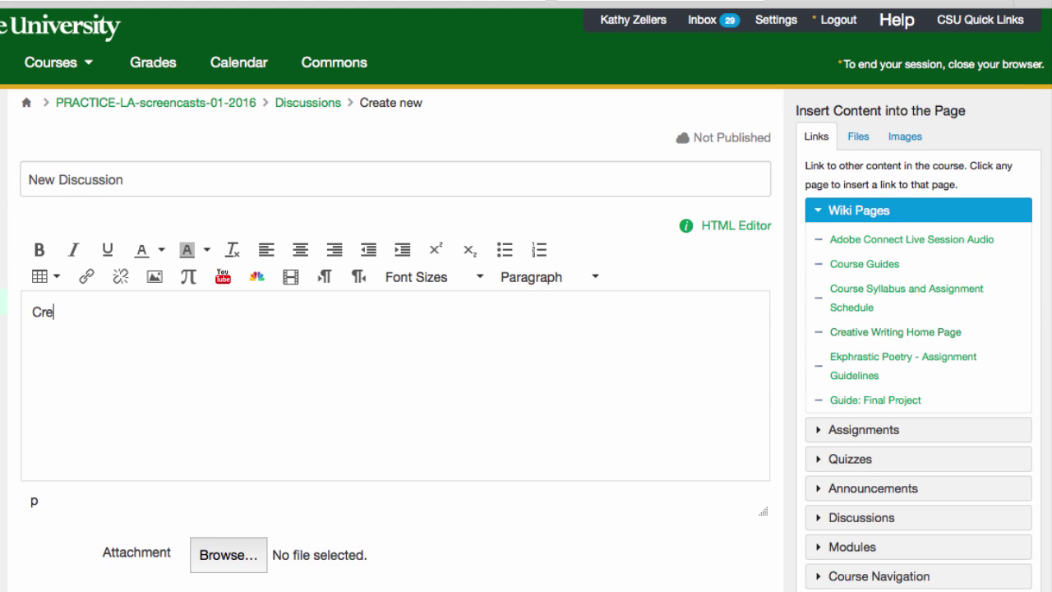
pyautogui.write('ate discussion p')
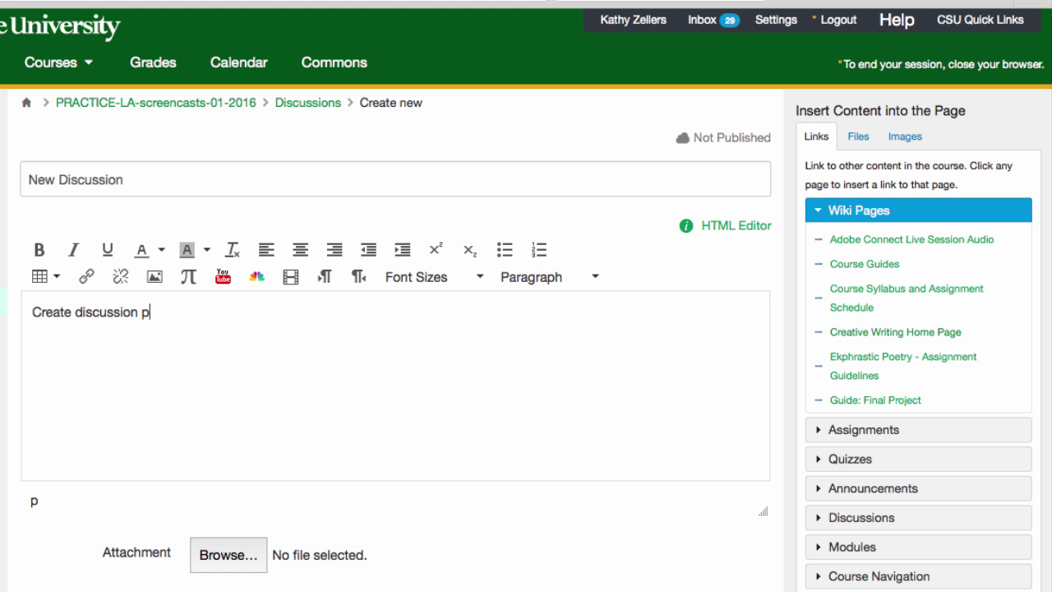
pyautogui.write('rompt')
pyautogui.press('Return')
pyautogui.write('test')
pyautogui.press('BackSpace')
pyautogui.press('BackSpace')
pyautogui.write('xt, lin')
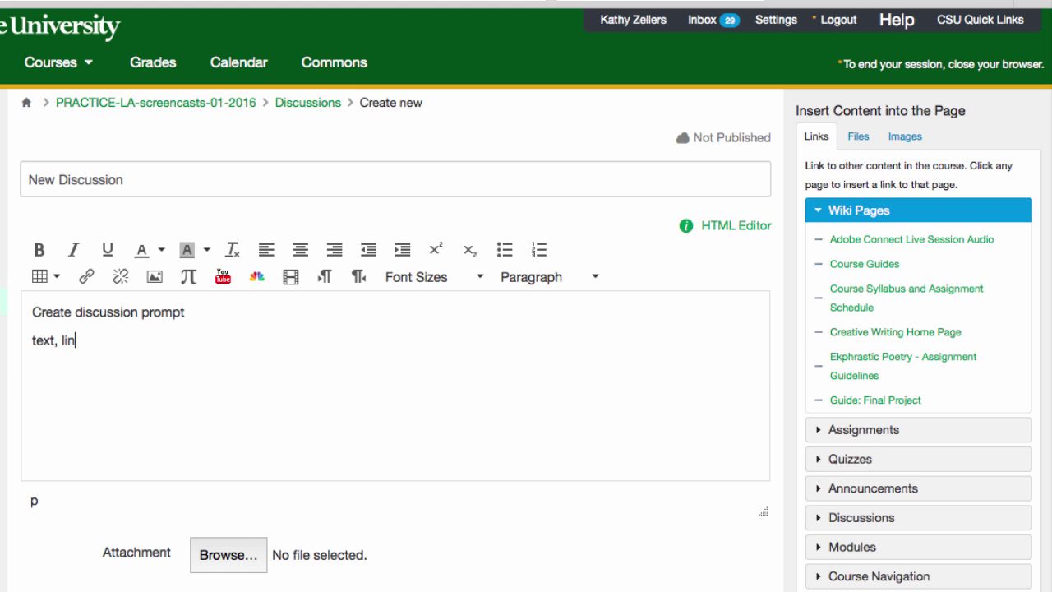
pyautogui.write('ks, images, me')
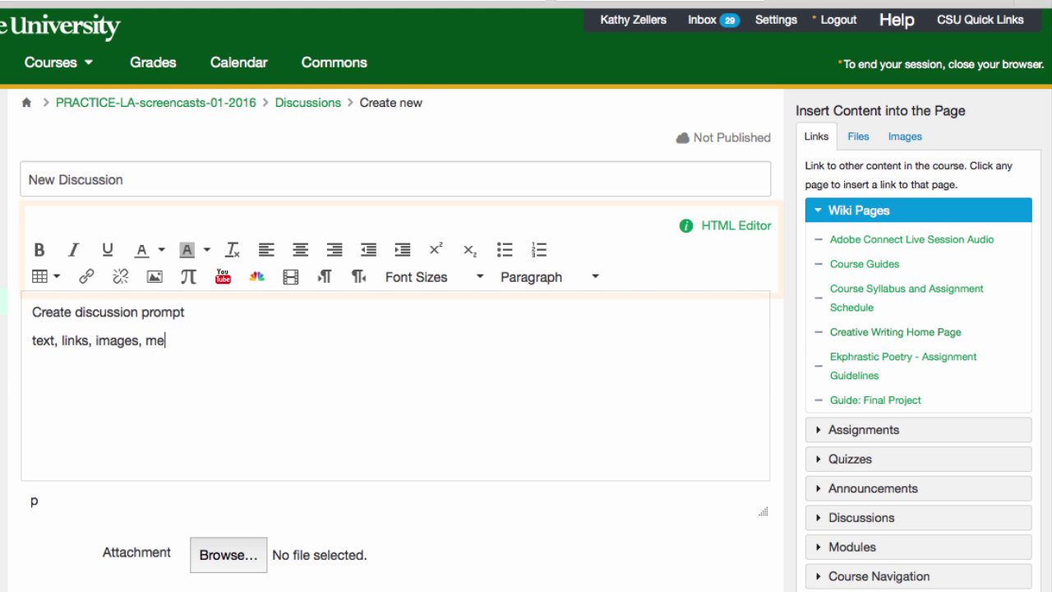
pyautogui.write('dia,')
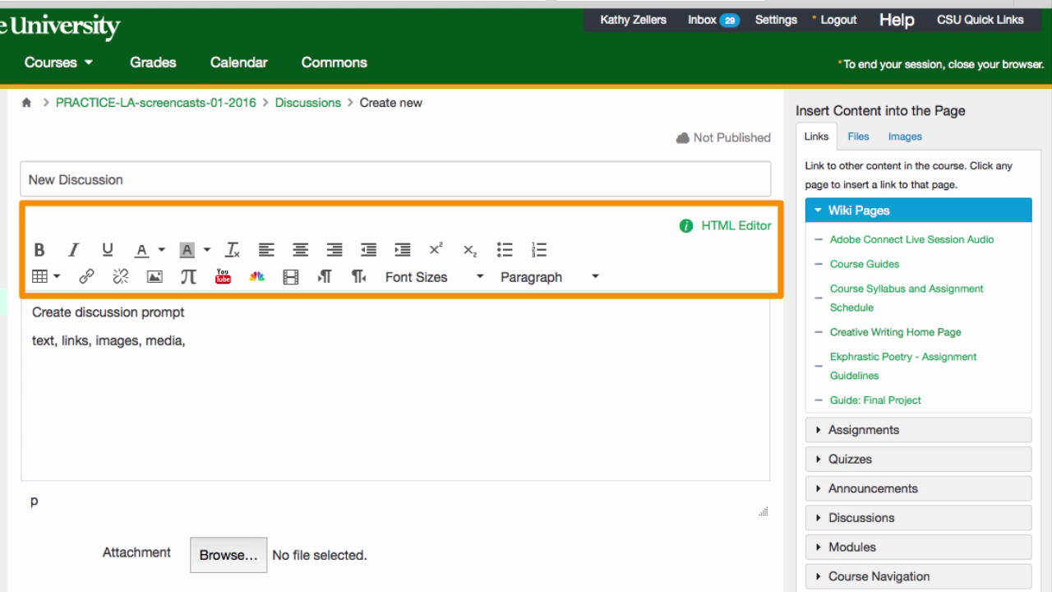
pyautogui.write(' ...')
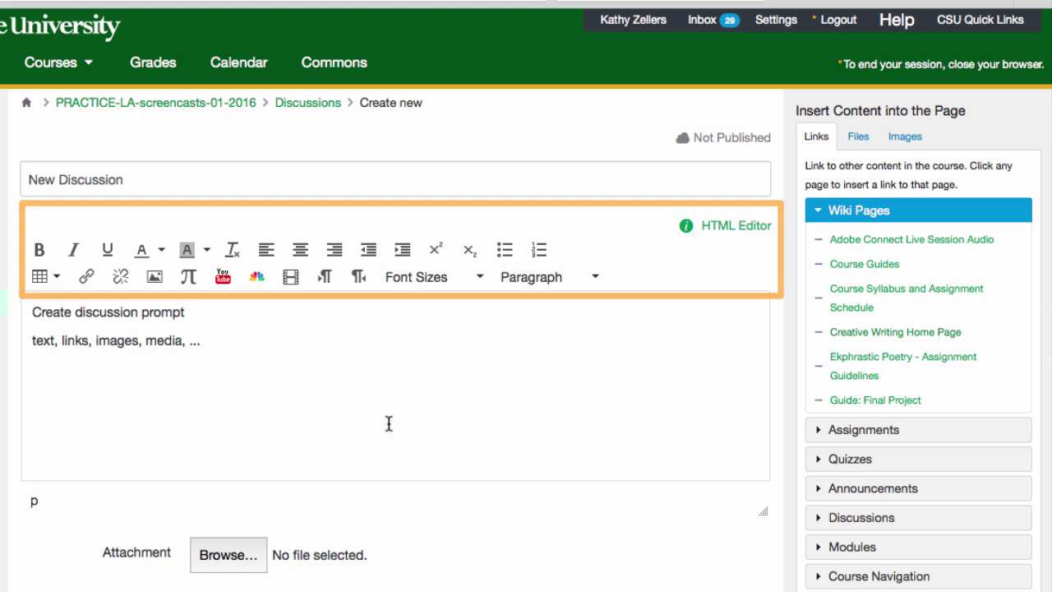
# Attach the Word file YouSeeU Session from the student assignments folder to the discussion
pyautogui.scroll(-5, 584, 503)
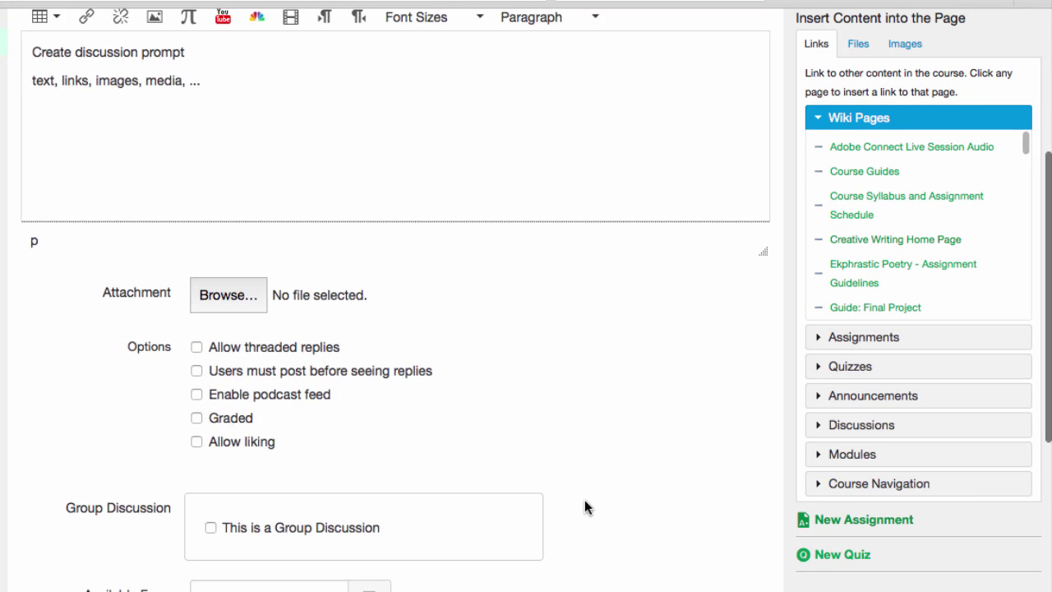
pyautogui.scroll(-4, 584, 502)
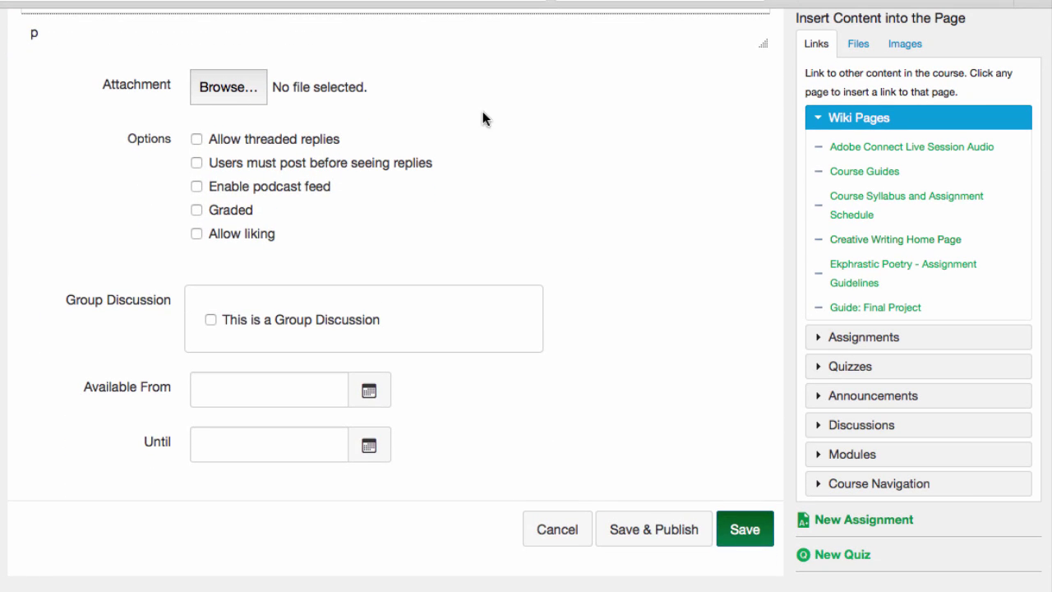
pyautogui.click(234, 87)
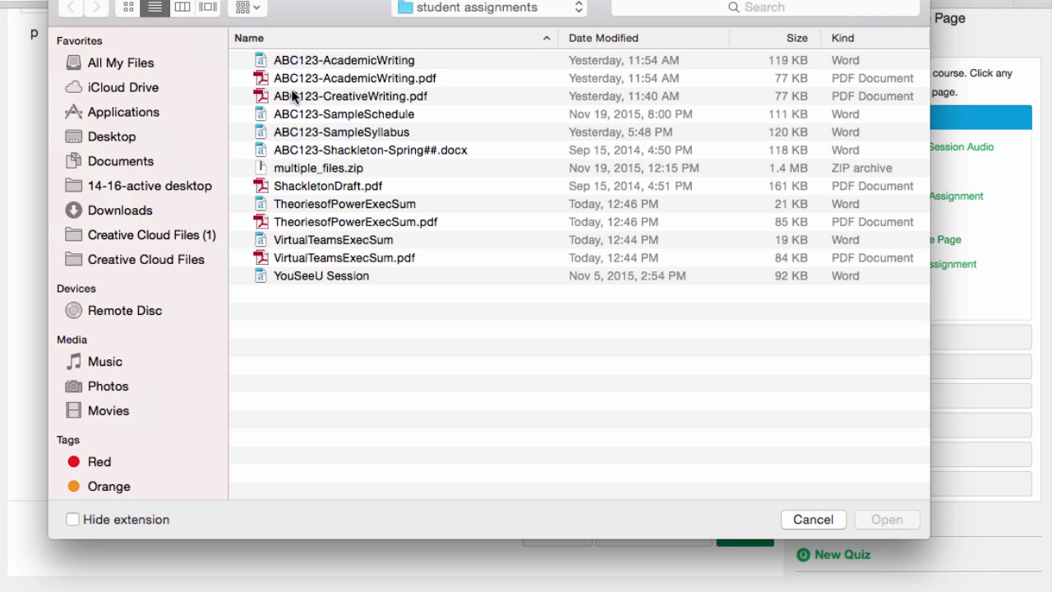
pyautogui.click(335, 273)
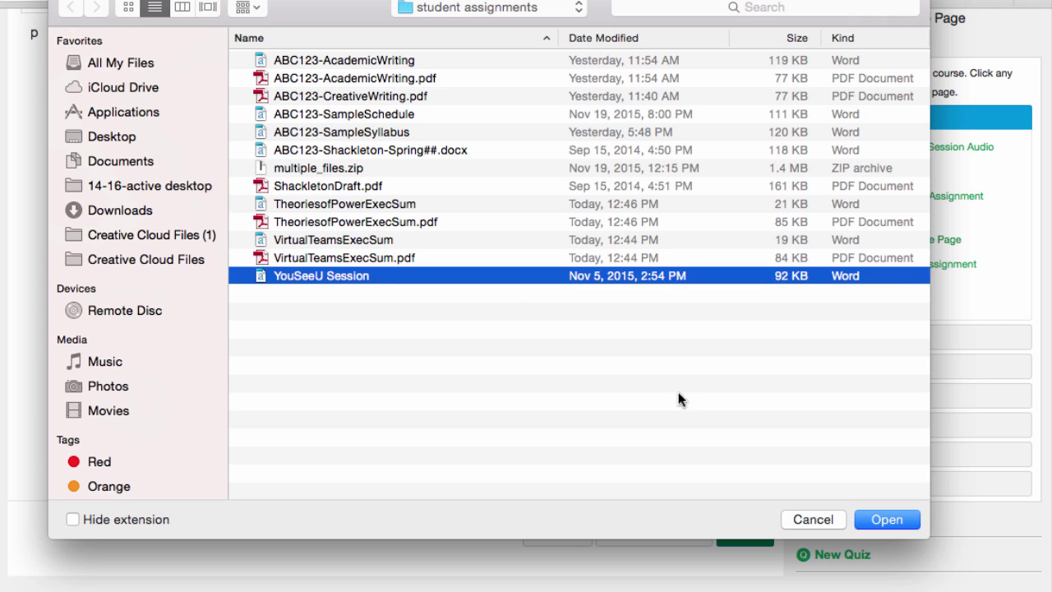
pyautogui.click(886, 519)
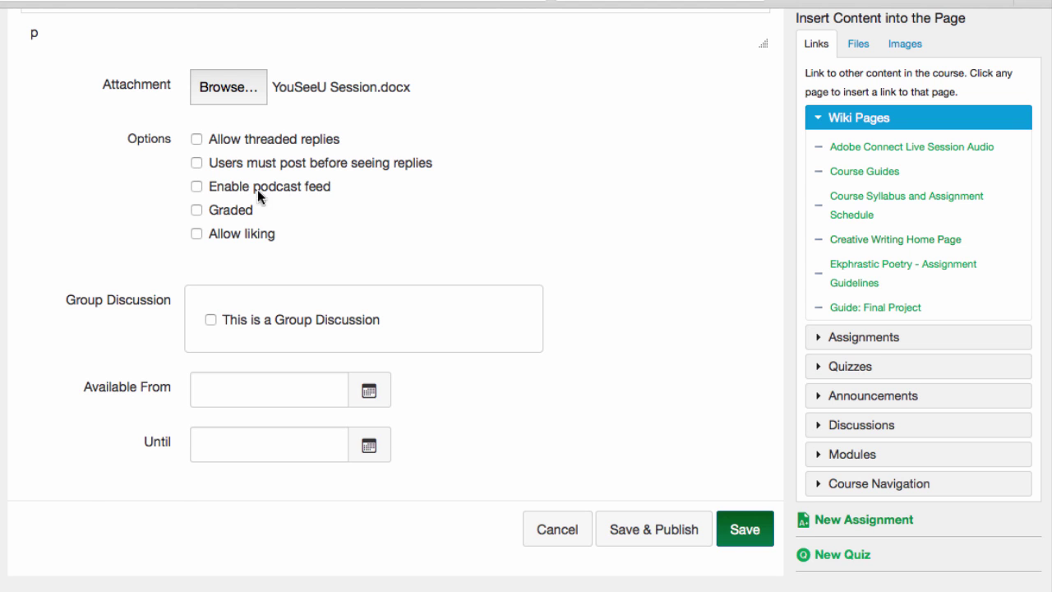
# Make the discussion graded and assign it to the Graded Discussions assignment group
pyautogui.click(196, 210)
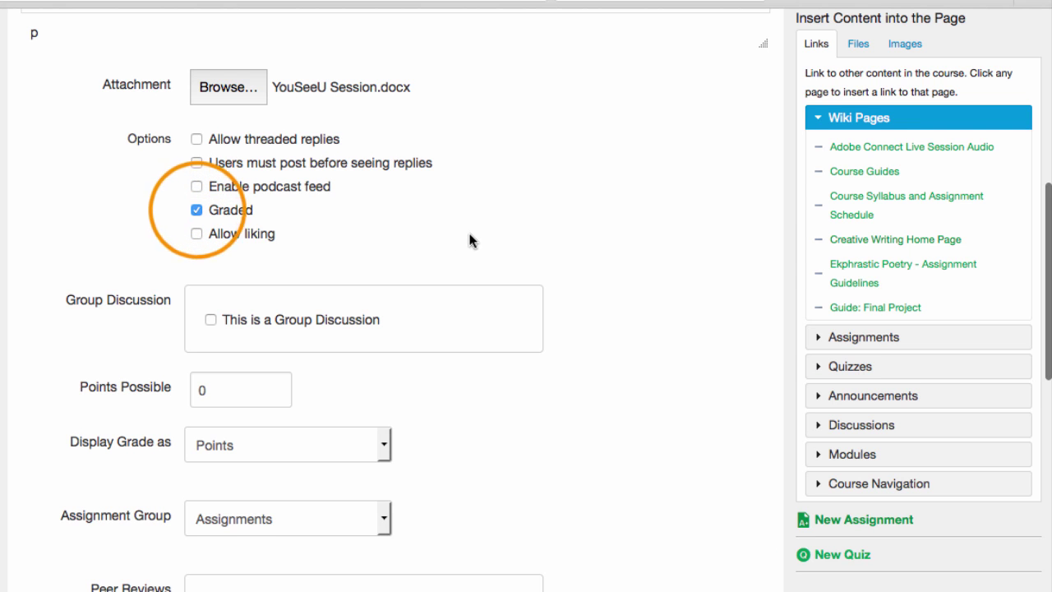
pyautogui.scroll(-2, 606, 237)
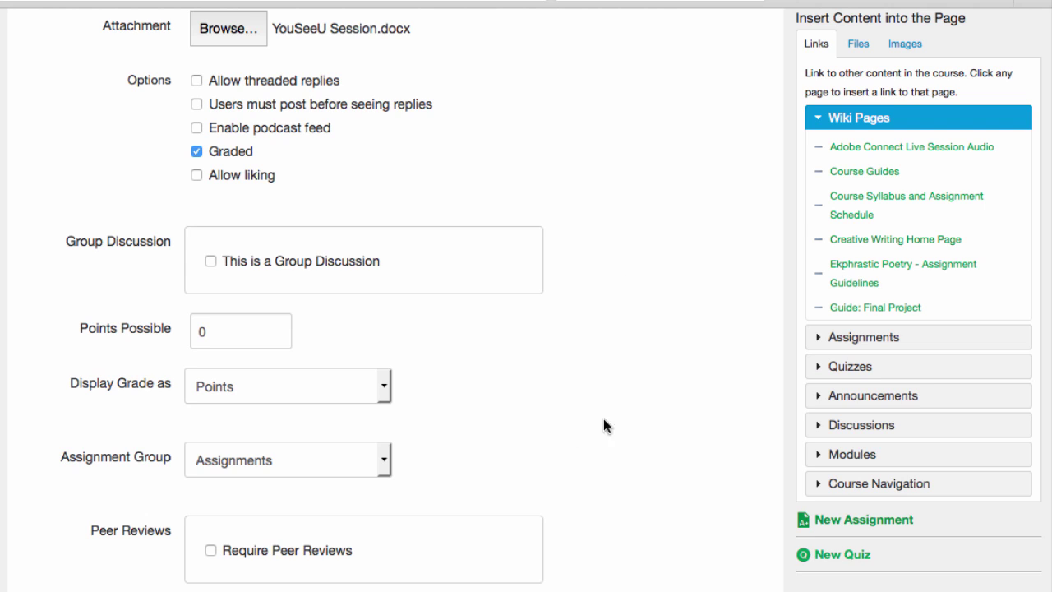
pyautogui.click(385, 462)
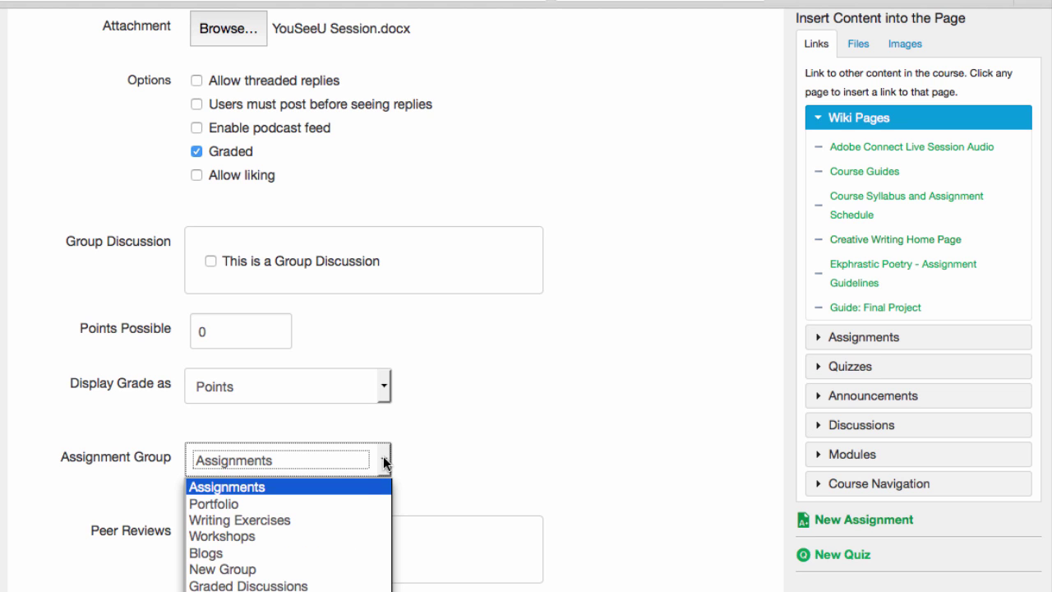
pyautogui.click(348, 585)
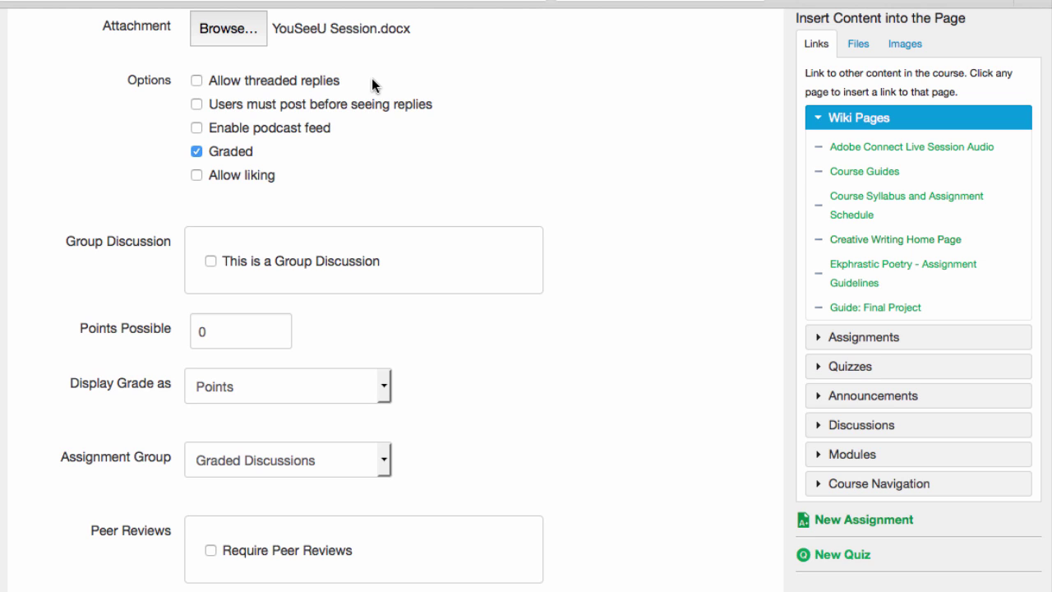
# Allow threaded replies and liking for the discussion
pyautogui.click(197, 80)
pyautogui.click(197, 176)
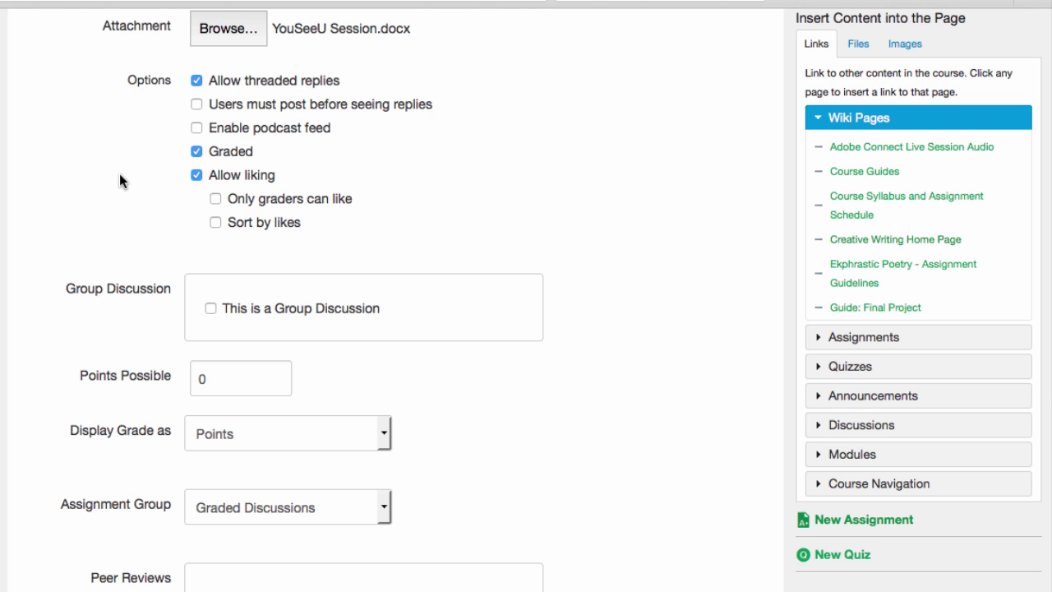
# Set the discussion's points possible to 10
pyautogui.scroll(-5, 120, 181)
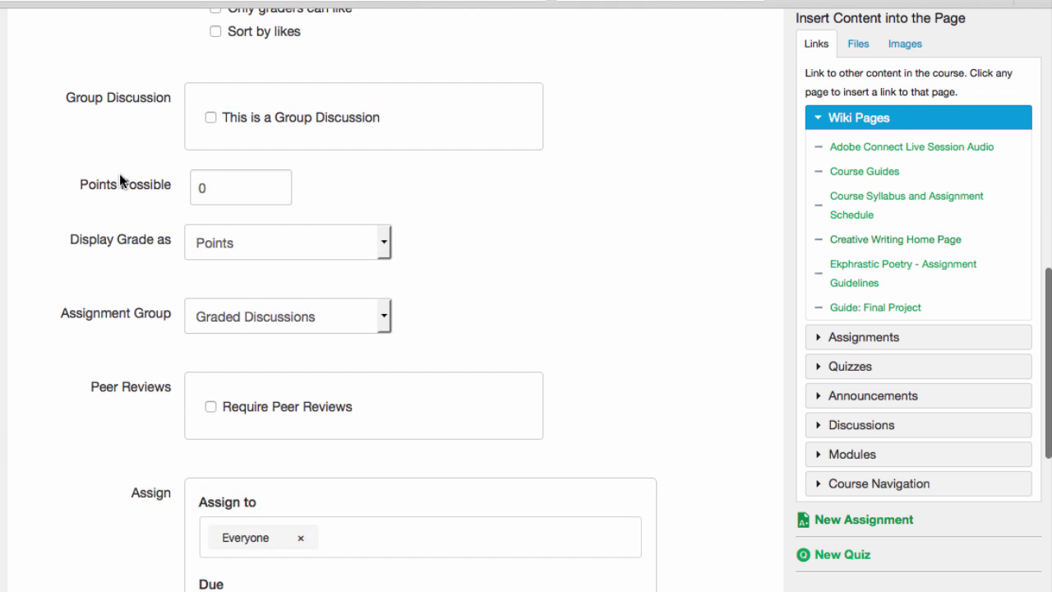
pyautogui.click(199, 189)
pyautogui.write('1')
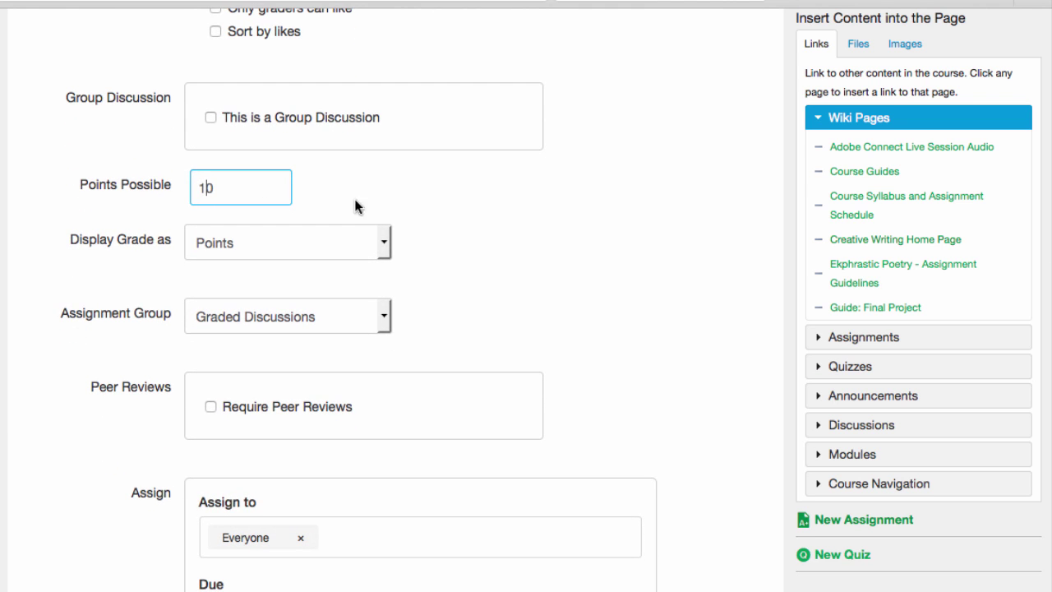
# Set the discussion's due date to Feb 16, 2016 at 11:59pm
pyautogui.scroll(-7, 493, 258)
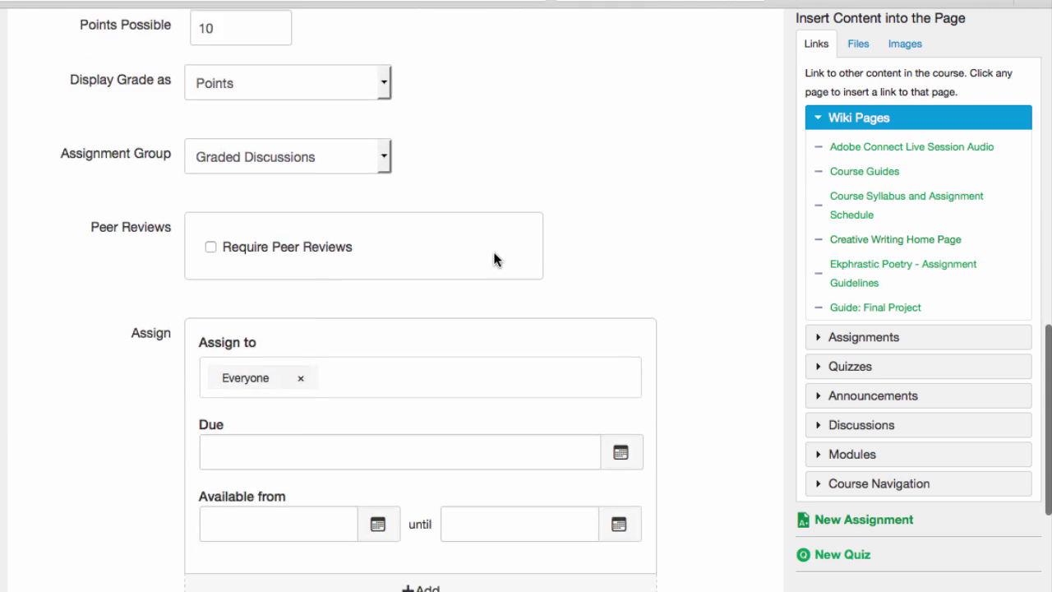
pyautogui.click(621, 328)
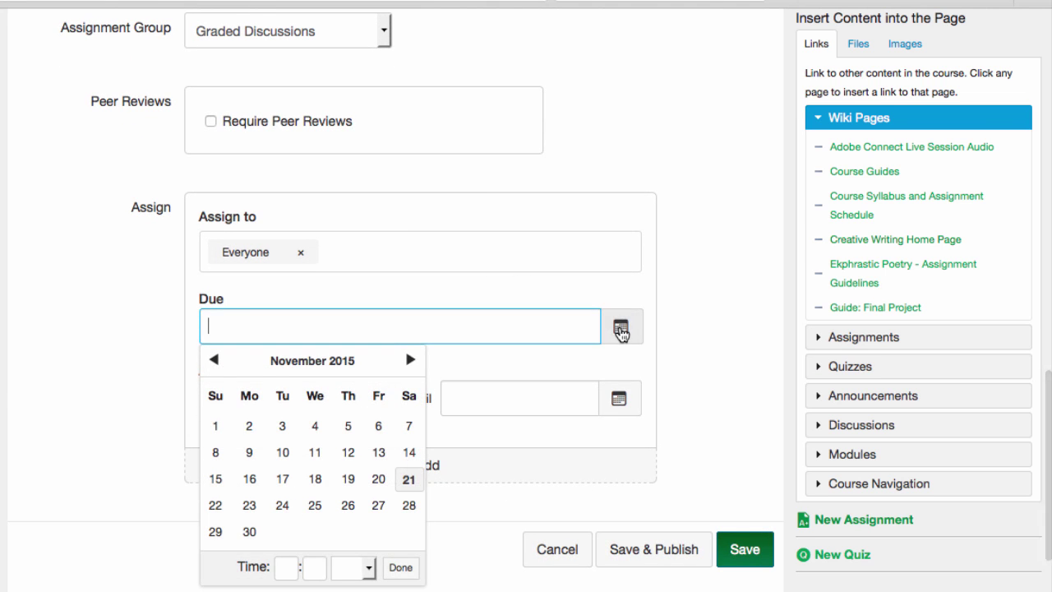
pyautogui.click(410, 360)
pyautogui.click(410, 360)
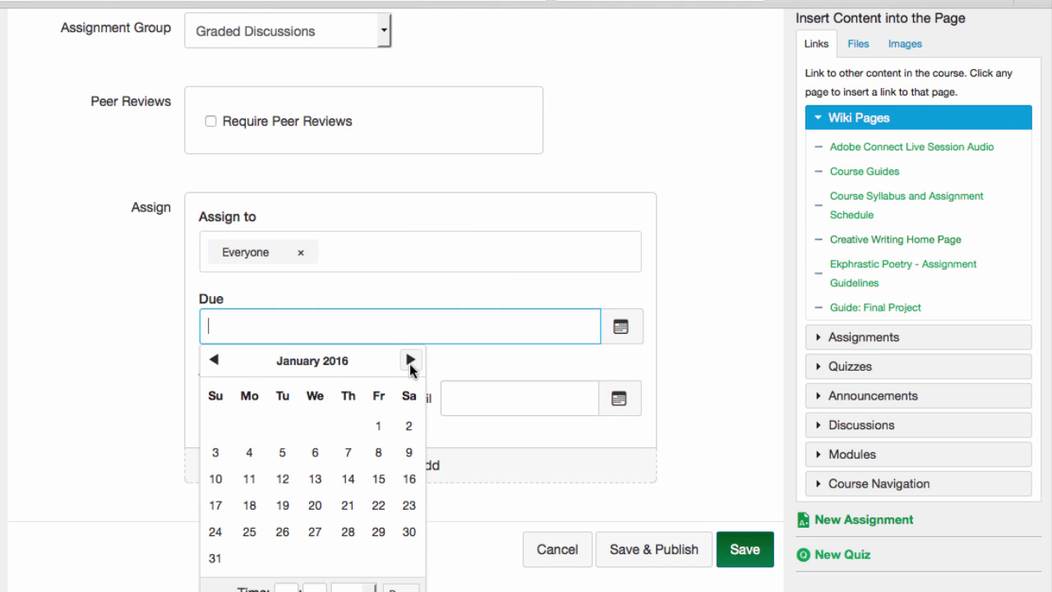
pyautogui.click(410, 360)
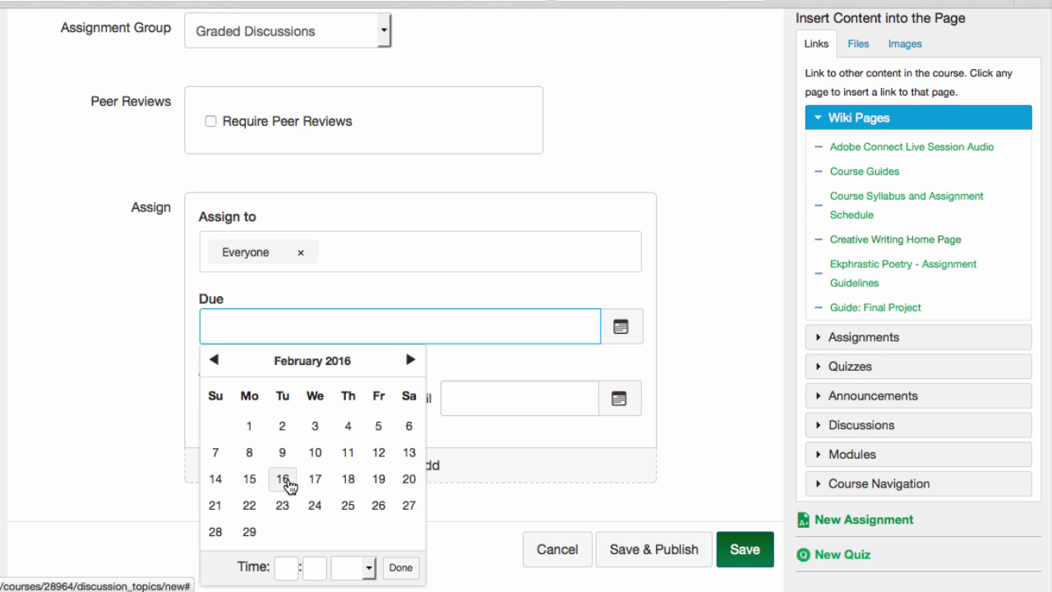
pyautogui.click(283, 479)
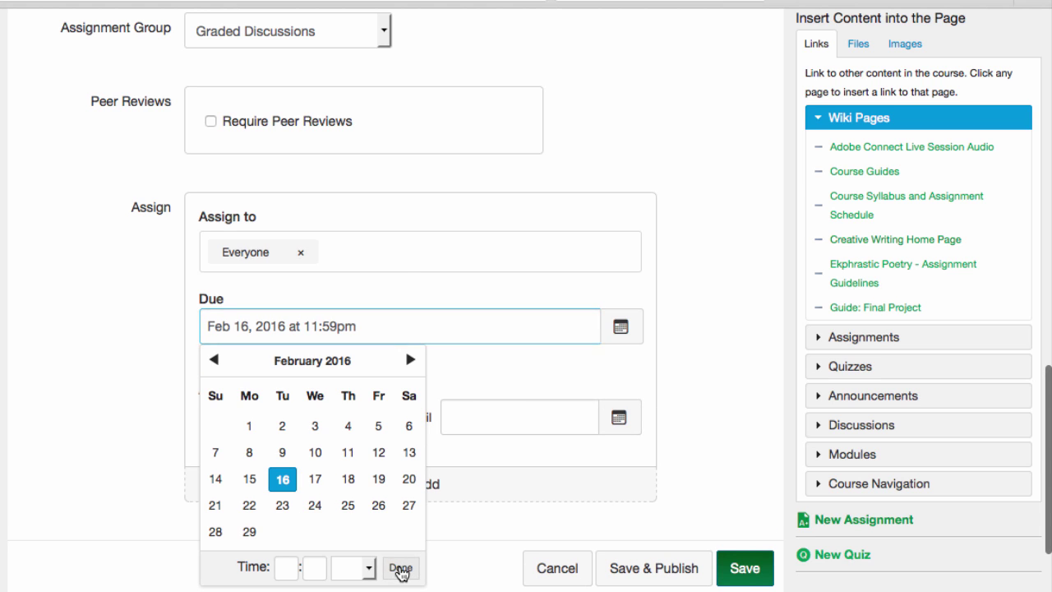
pyautogui.click(400, 567)
# Assign the discussion to section PRACTICE-LA-screencasts-01-2016 instead of everyone
pyautogui.click(403, 253)
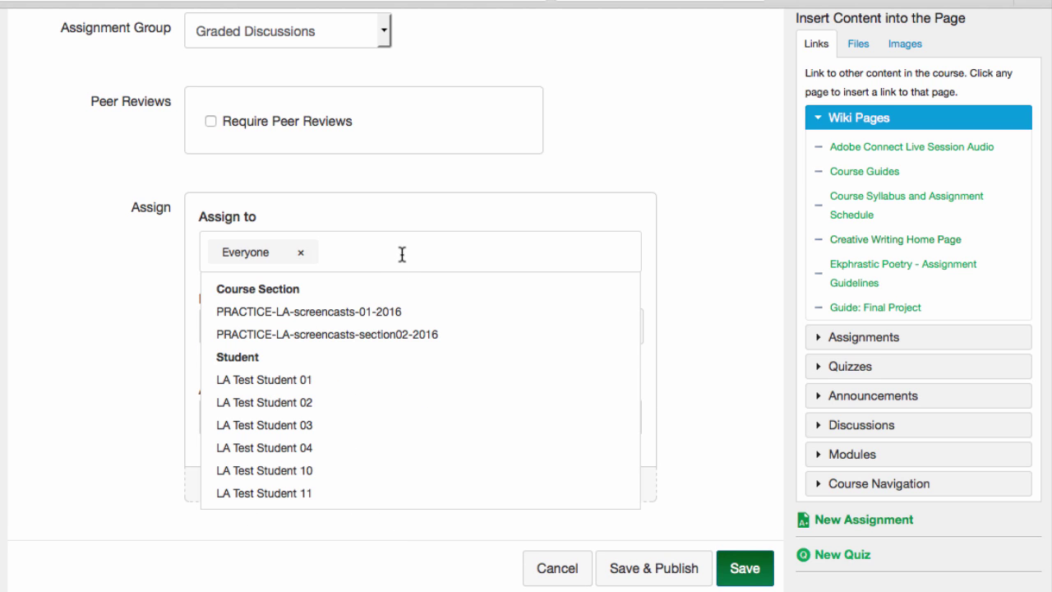
pyautogui.click(373, 311)
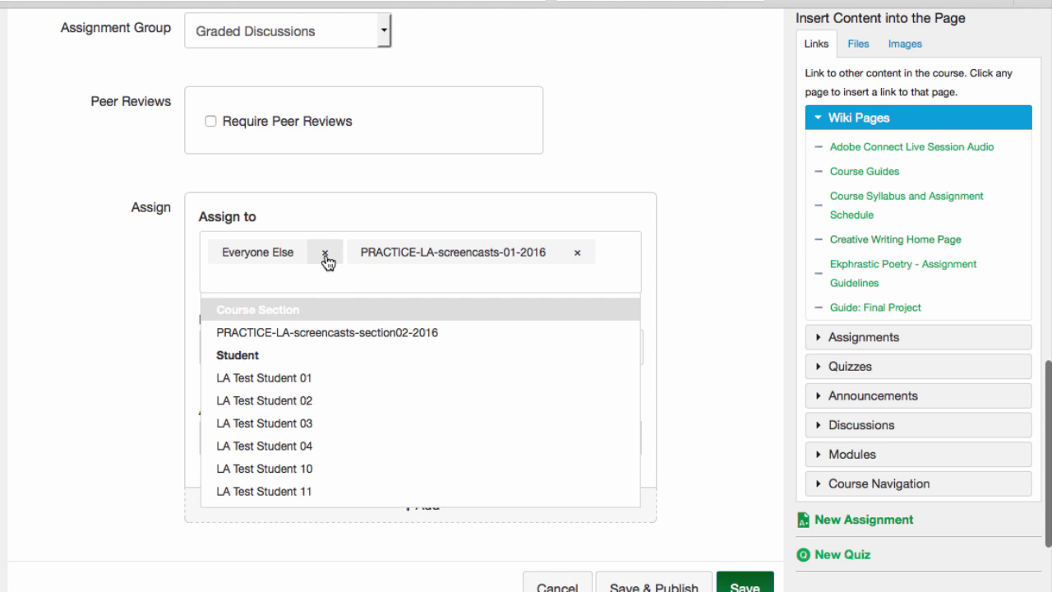
pyautogui.click(326, 252)
pyautogui.click(723, 312)
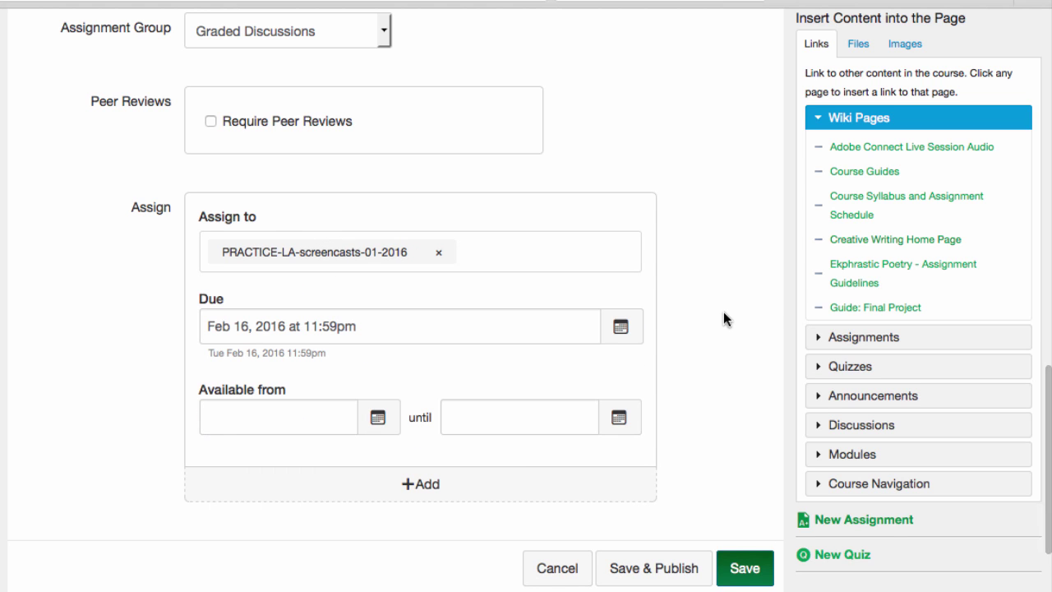
# Add a second assignment block for section PRACTICE-LA-screencasts-section02-2016
pyautogui.click(433, 484)
pyautogui.scroll(-5, 444, 483)
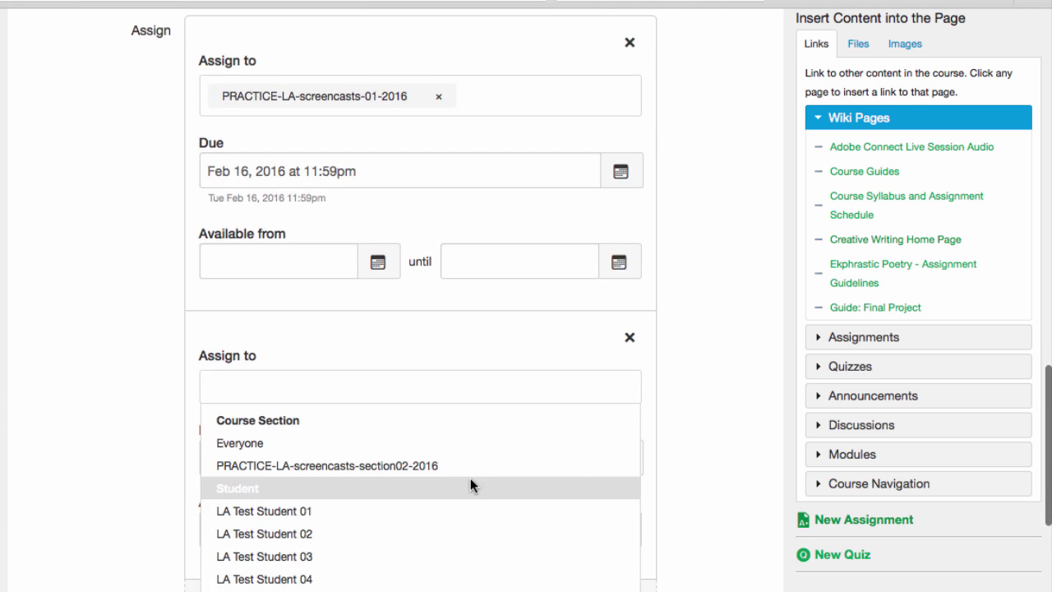
pyautogui.click(421, 397)
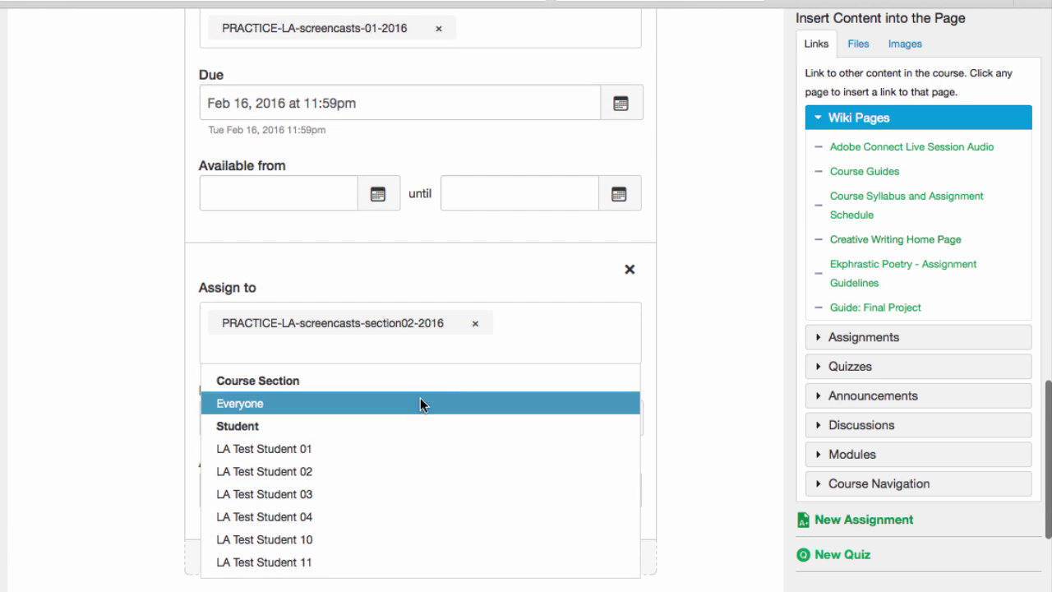
pyautogui.click(710, 331)
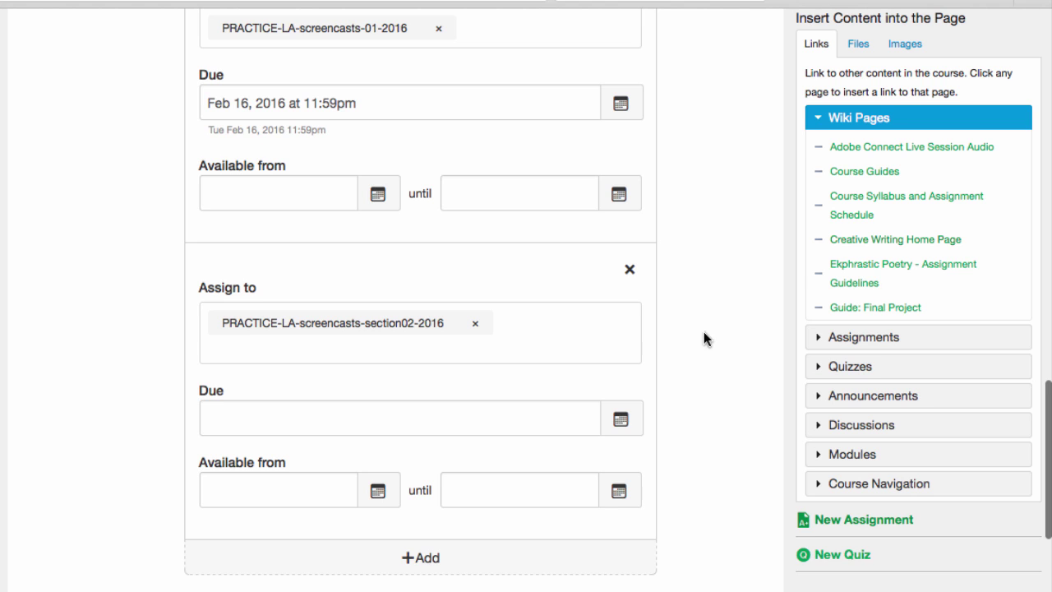
# Set the due date for section PRACTICE-LA-screencasts-section02-2016 to Feb 17, 2016 at 11:59pm
pyautogui.click(622, 423)
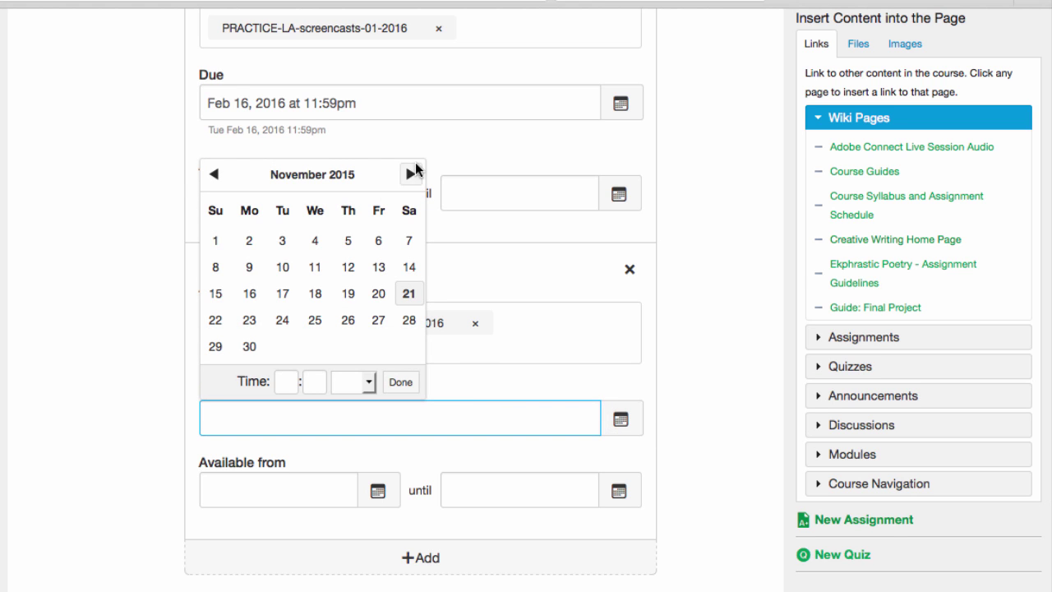
pyautogui.click(412, 174)
pyautogui.click(411, 174)
pyautogui.click(412, 174)
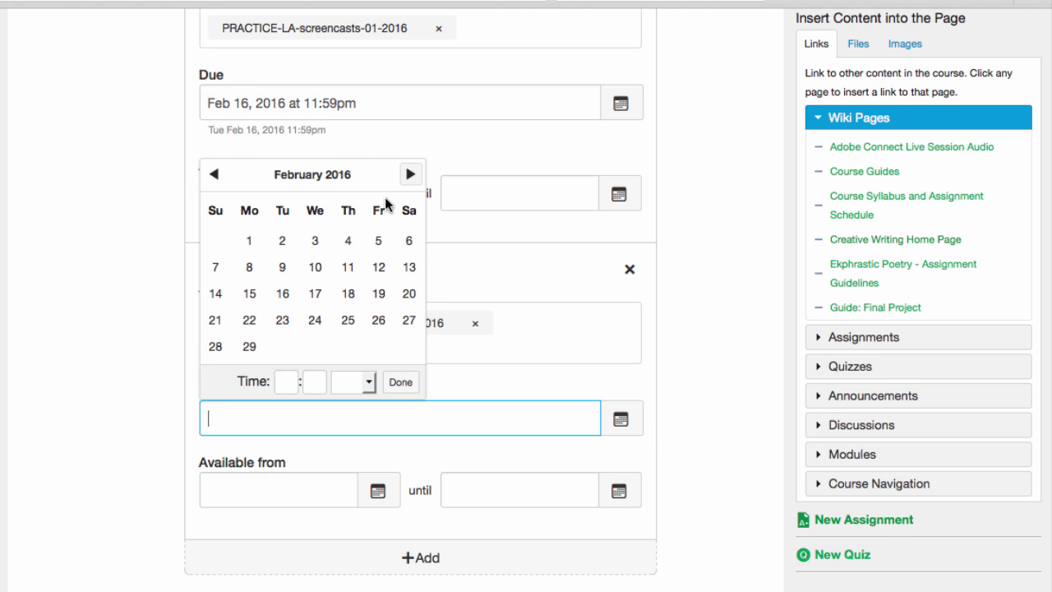
pyautogui.click(319, 294)
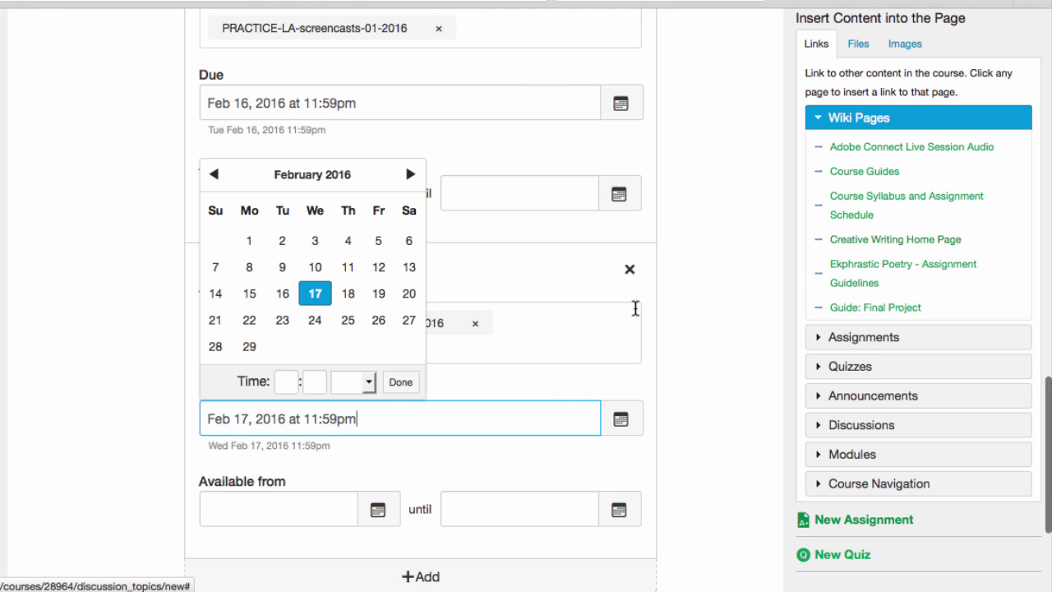
pyautogui.click(401, 382)
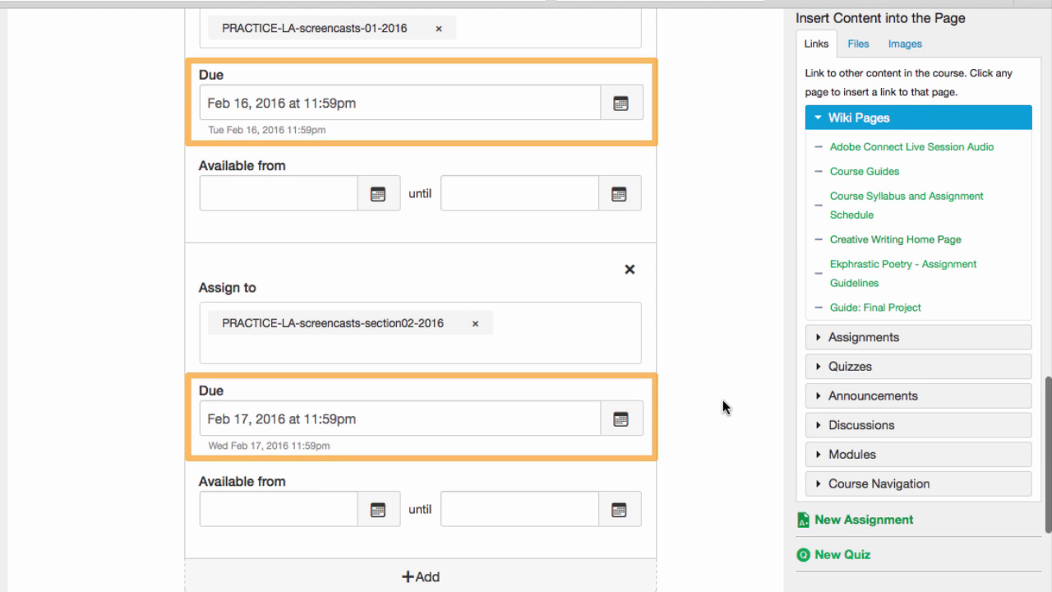
# Turn on the group discussion option to view its group set choices, and turn it off again
pyautogui.scroll(4, 722, 399)
pyautogui.scroll(4, 722, 400)
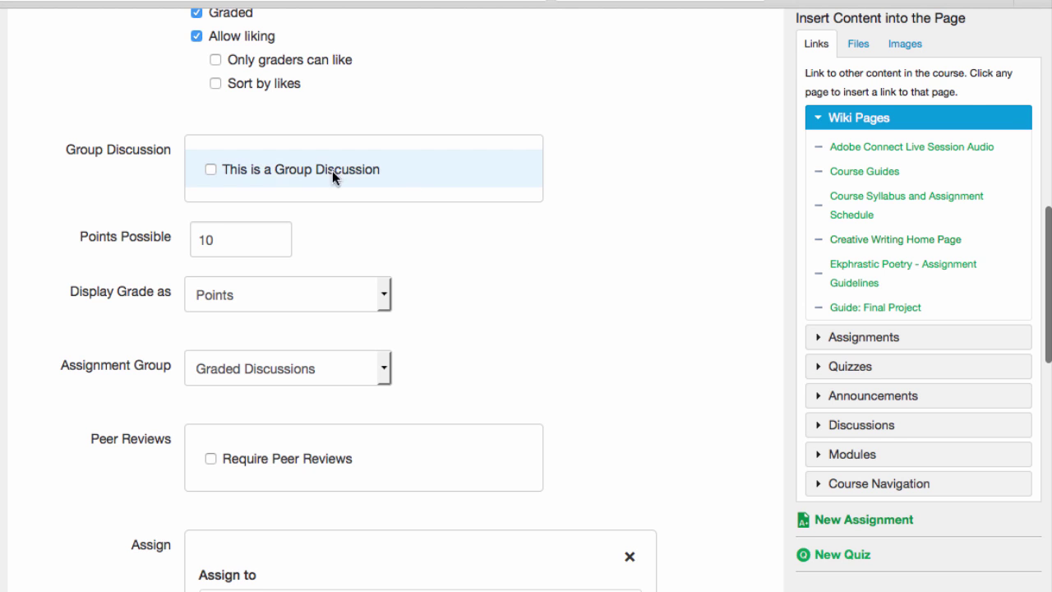
pyautogui.click(297, 175)
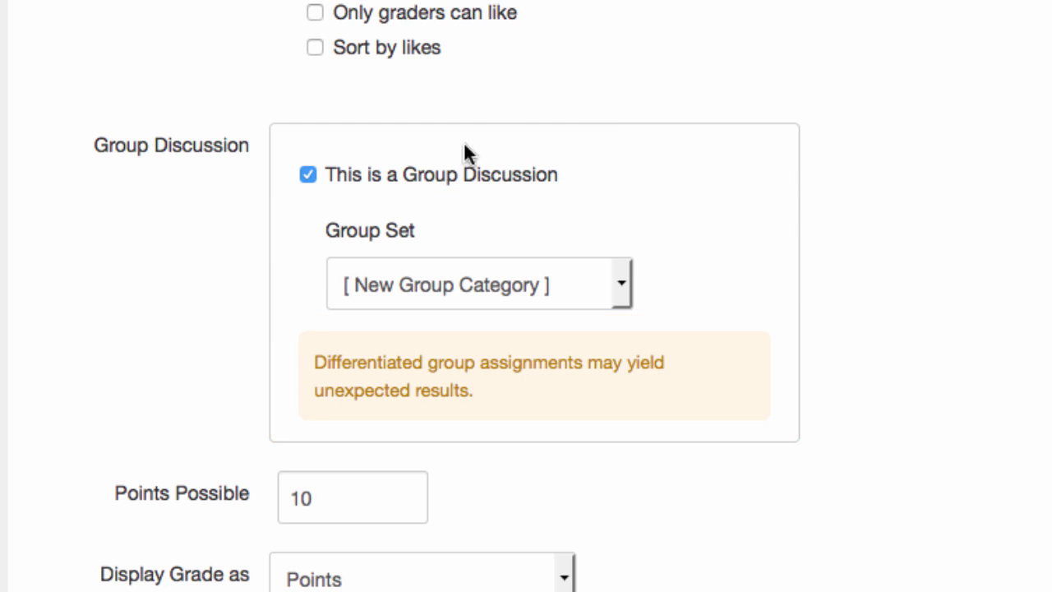
pyautogui.click(309, 176)
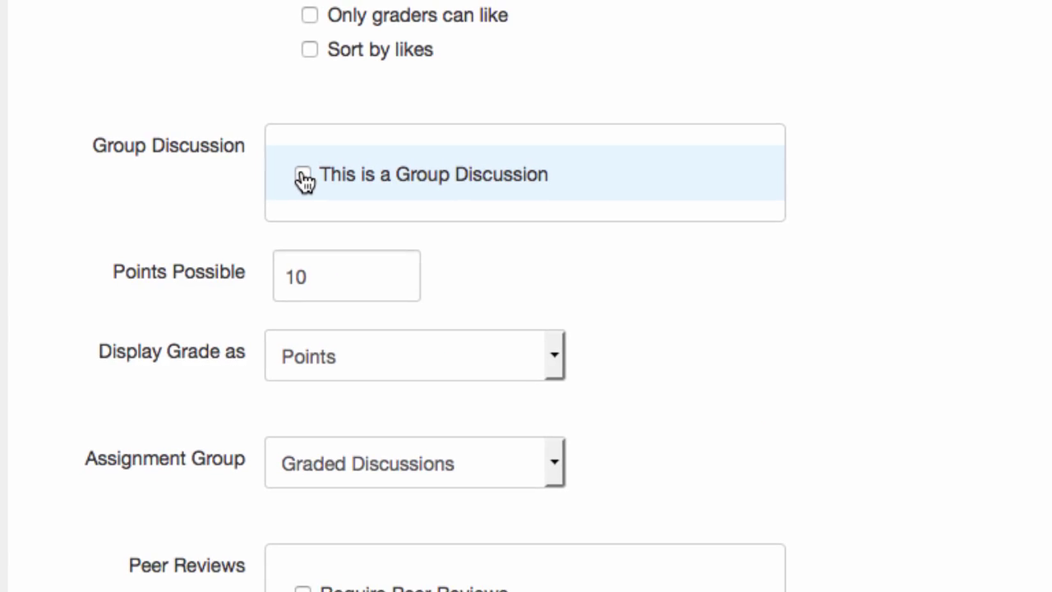
# Save the new discussion without publishing it and return to the course's discussions list
pyautogui.scroll(-3, 772, 358)
pyautogui.scroll(-5, 772, 358)
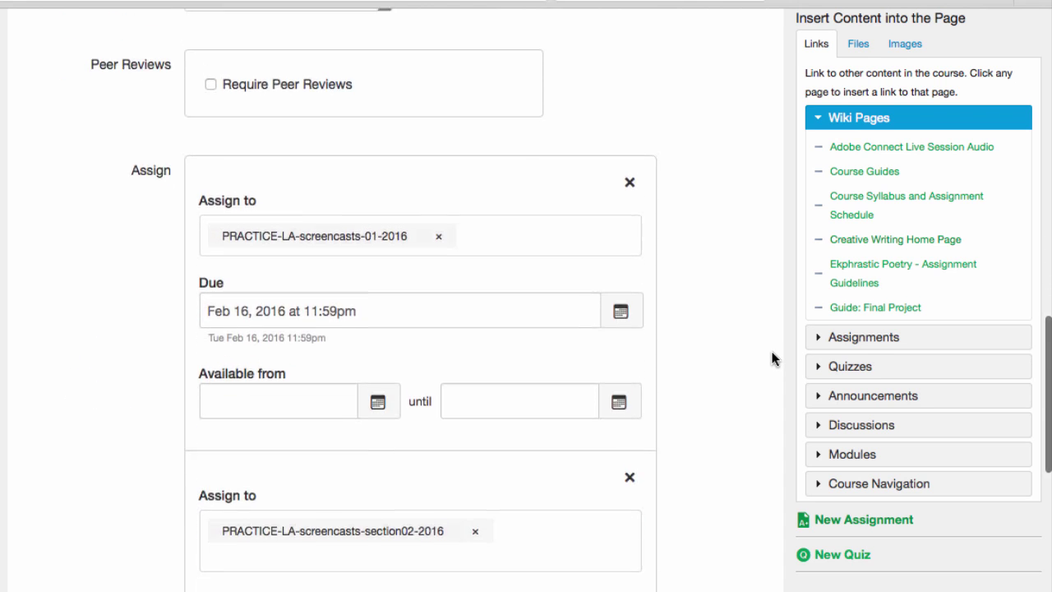
pyautogui.scroll(1, 772, 358)
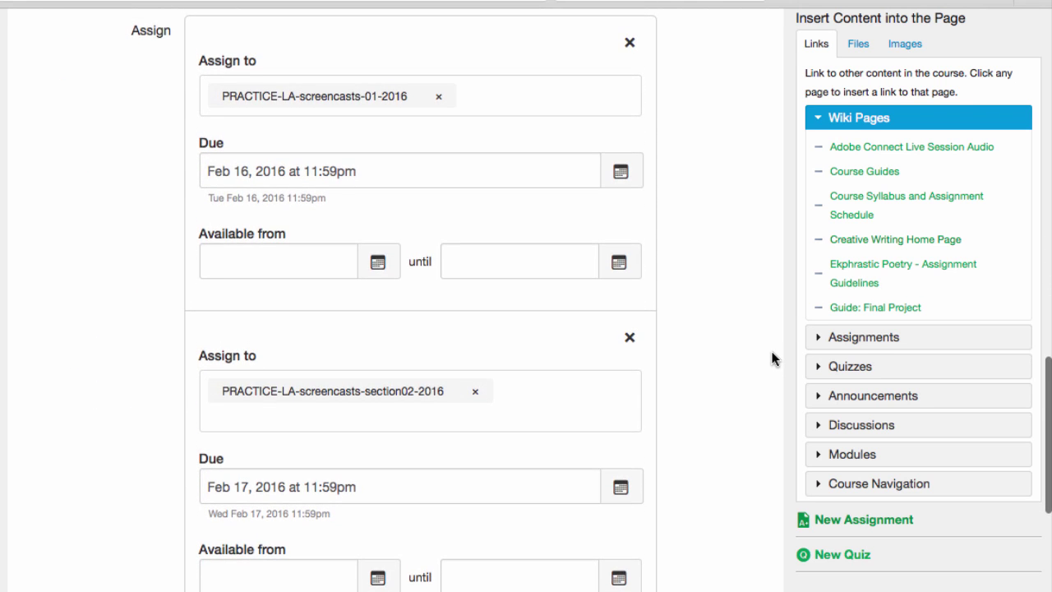
pyautogui.scroll(-4, 756, 362)
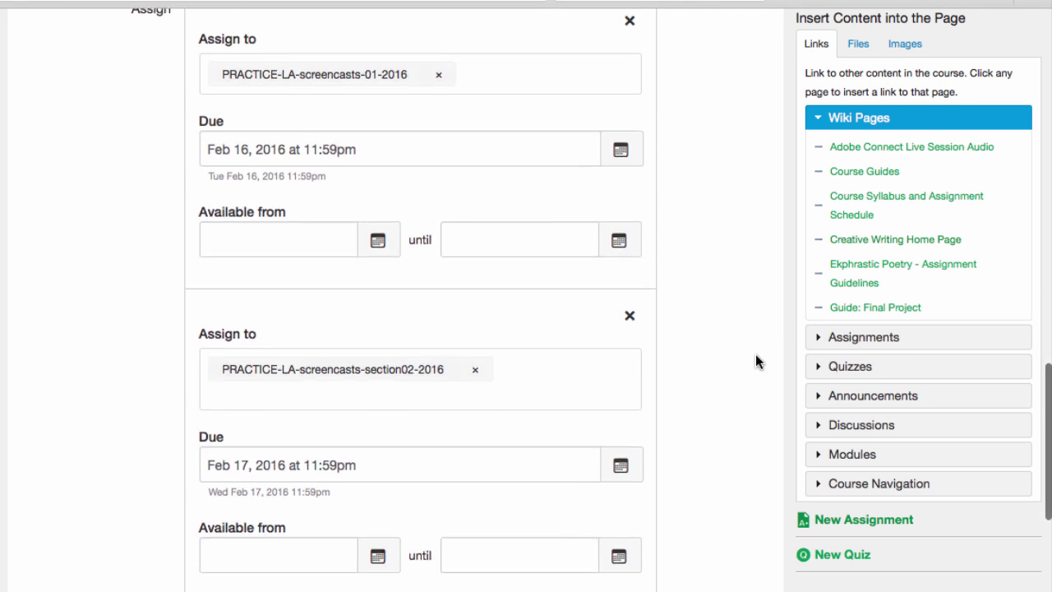
pyautogui.scroll(-1, 757, 362)
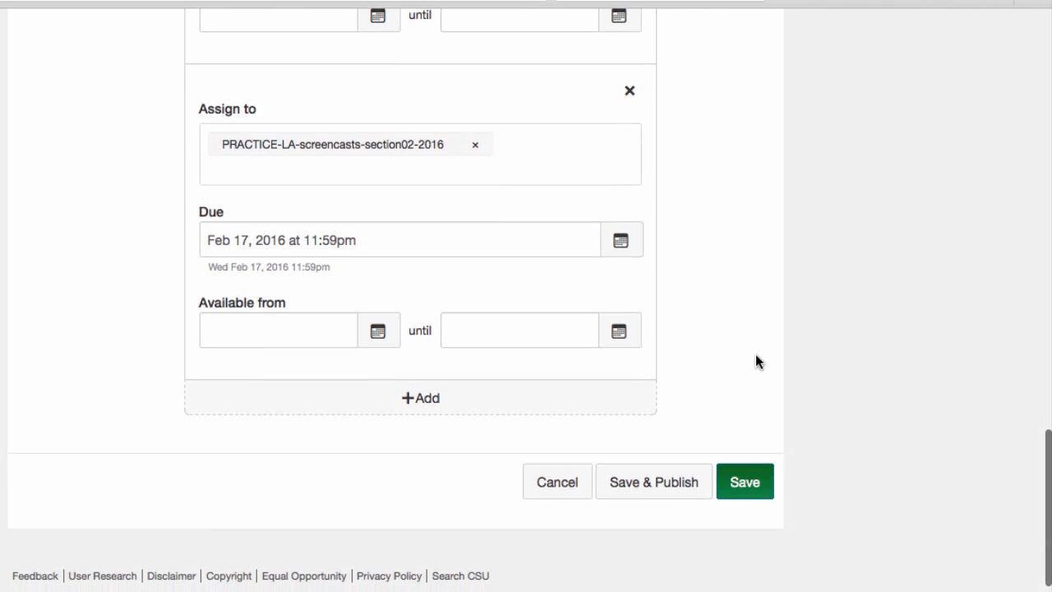
pyautogui.click(739, 479)
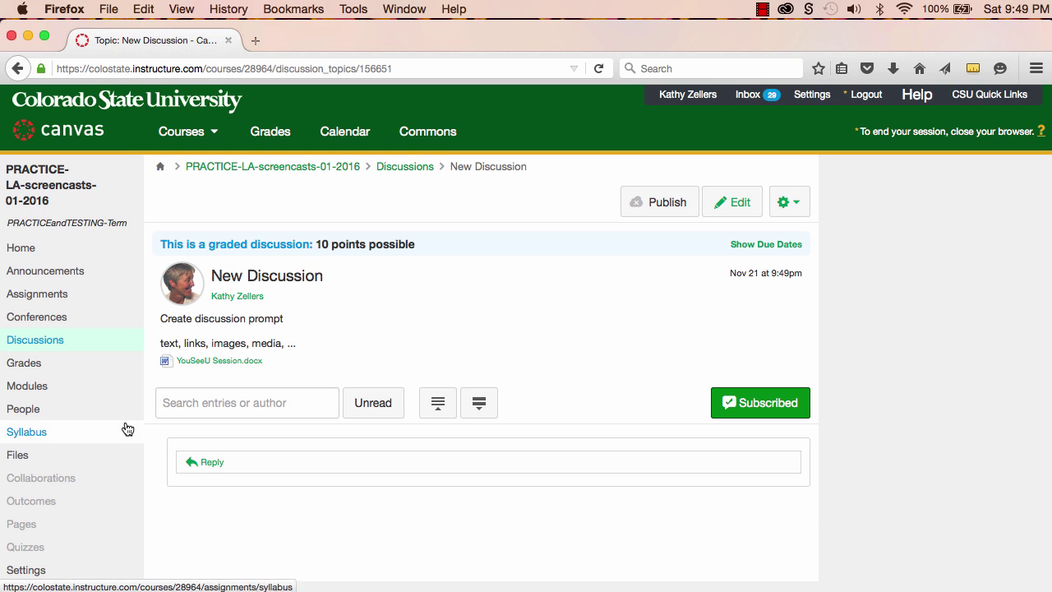
pyautogui.click(63, 341)
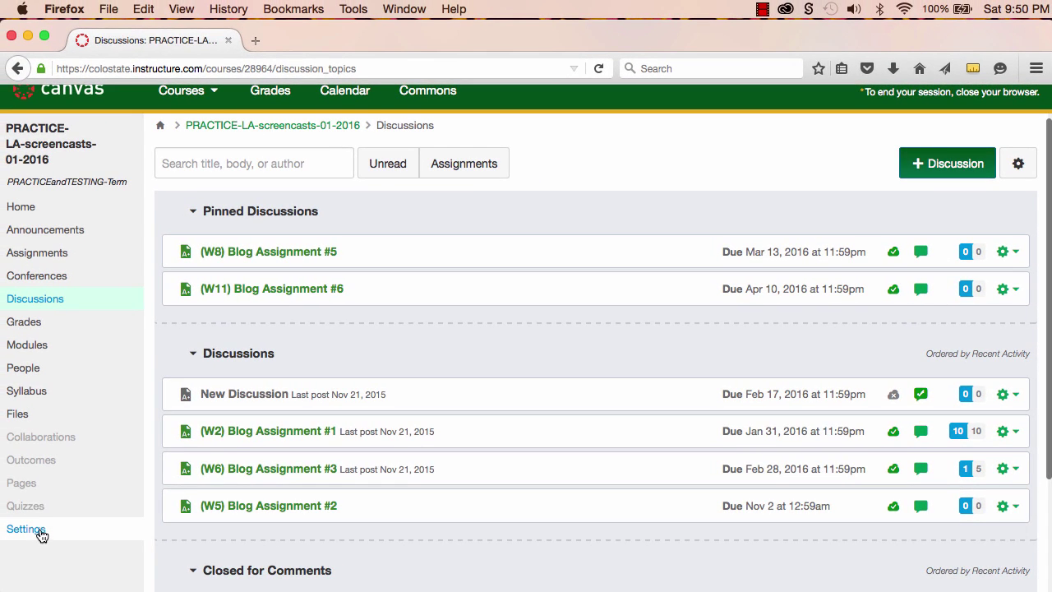
# Let students create discussion topics in the additional course settings and update the course details
pyautogui.click(40, 531)
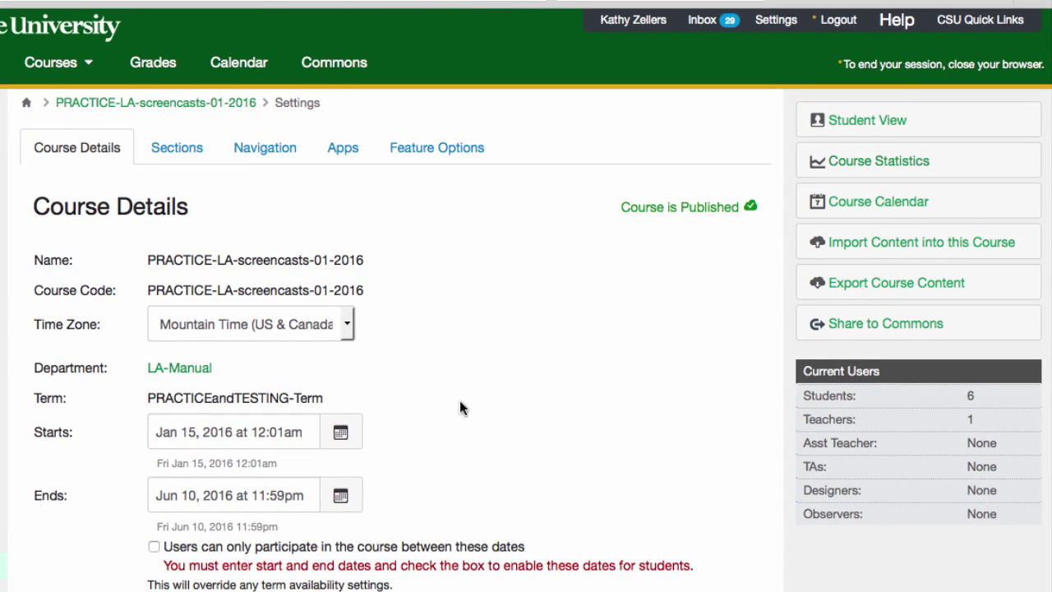
pyautogui.scroll(-10, 459, 400)
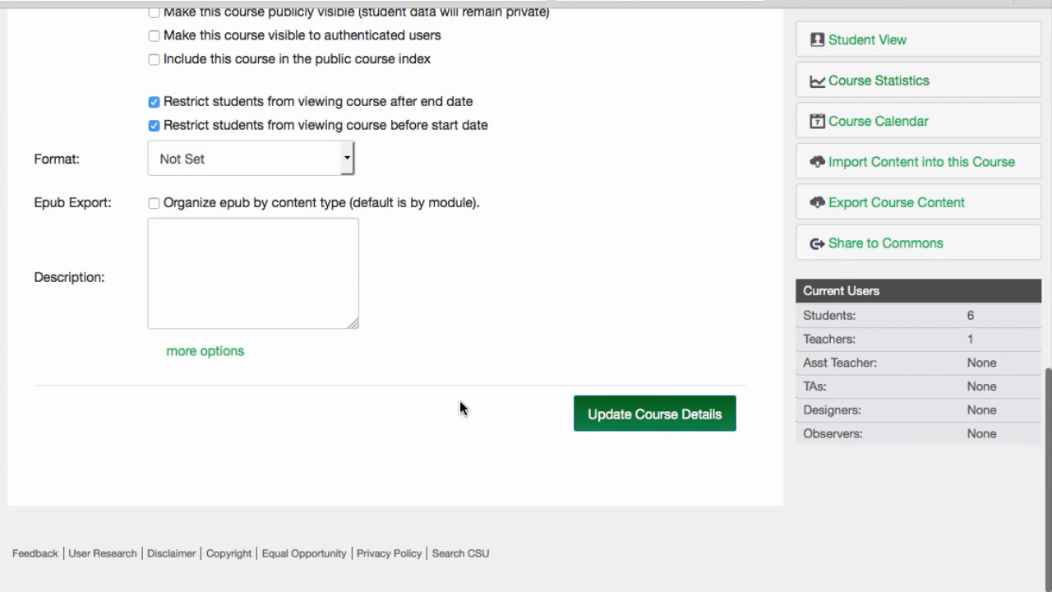
pyautogui.click(212, 352)
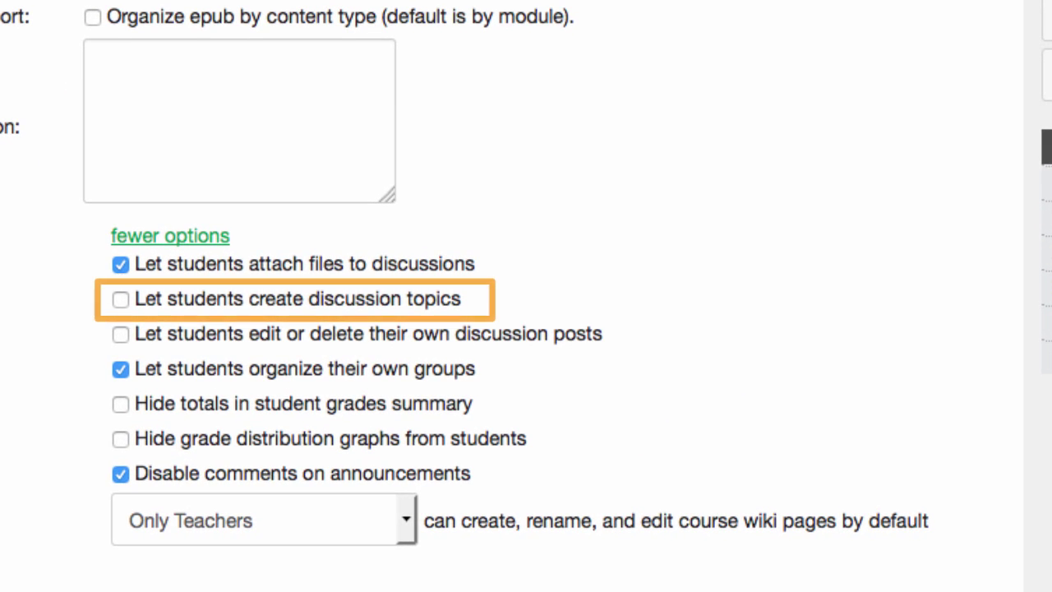
pyautogui.click(120, 302)
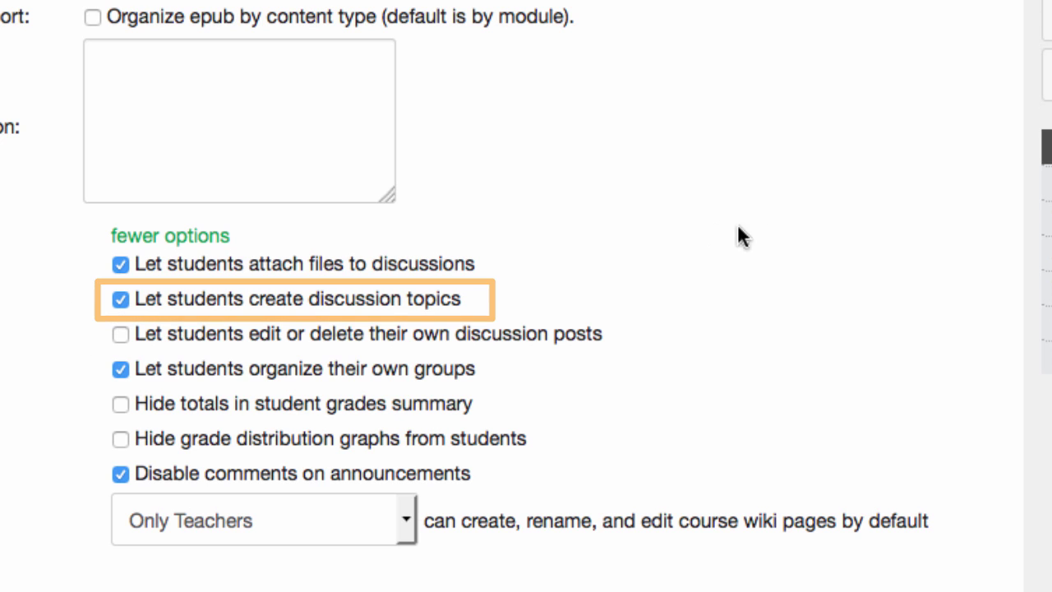
pyautogui.scroll(-3, 770, 235)
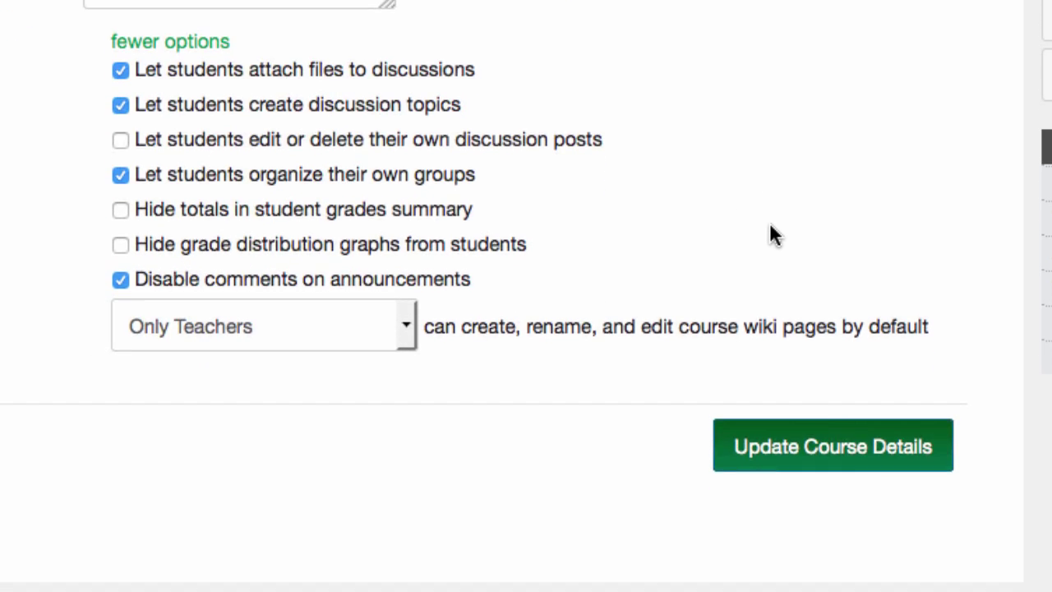
pyautogui.click(824, 433)
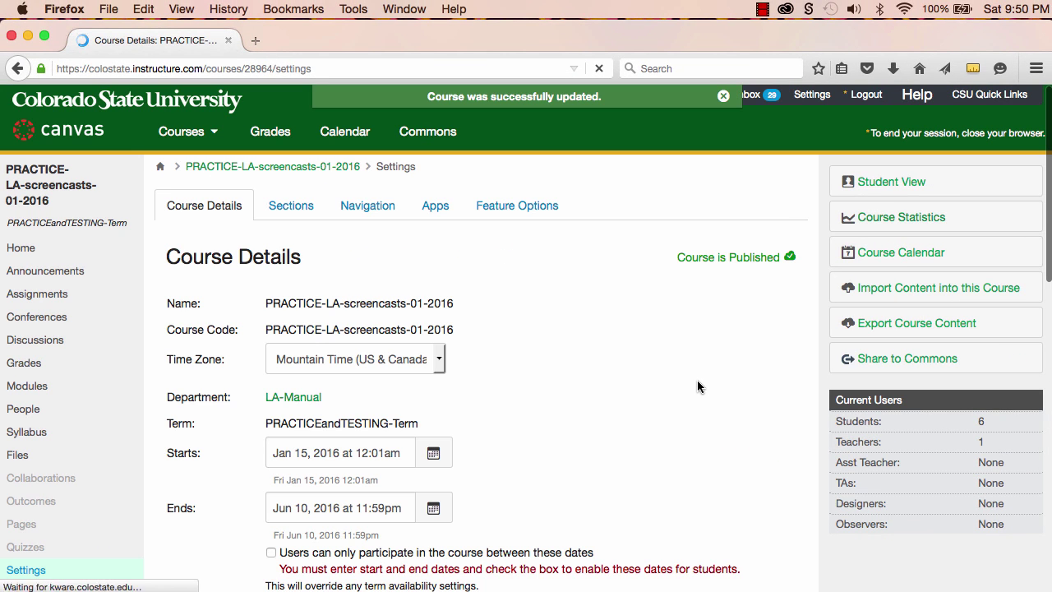
# Switch to Student View and start a new course discussion titled Student Led Discussion
pyautogui.click(872, 182)
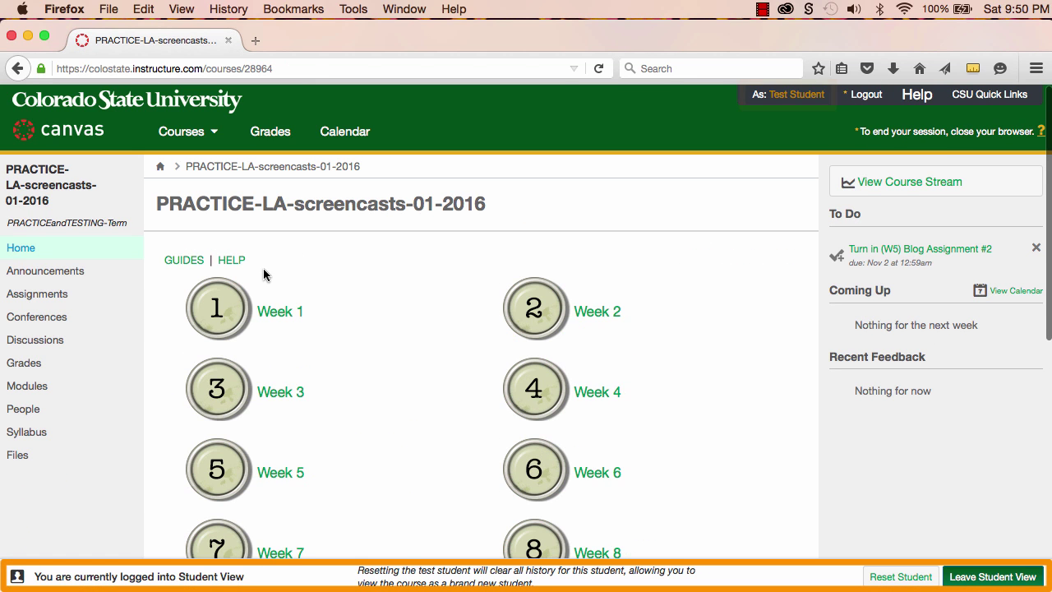
pyautogui.click(57, 343)
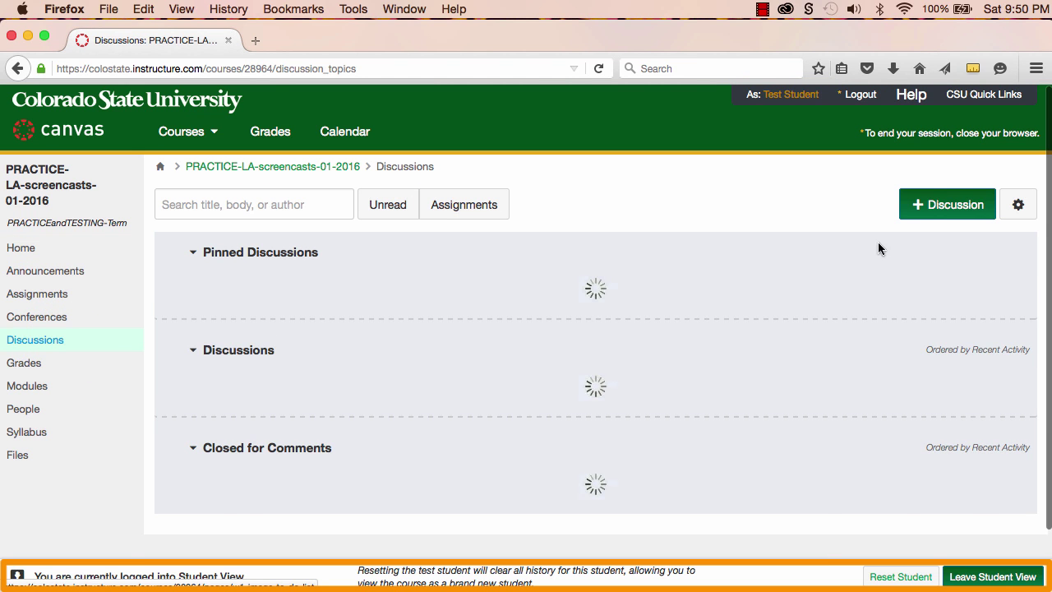
pyautogui.click(935, 215)
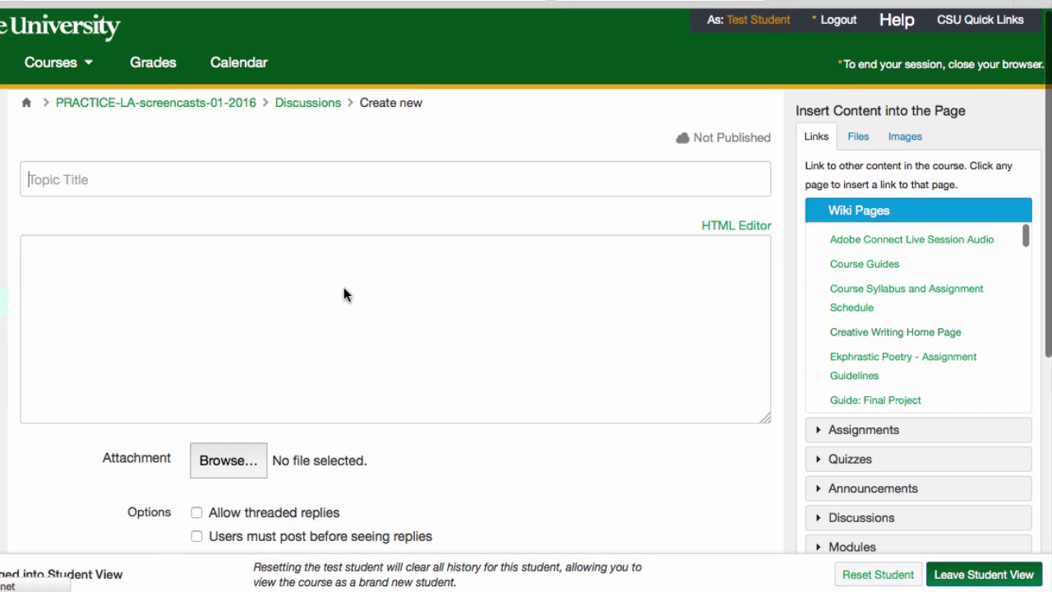
pyautogui.write('Student ')
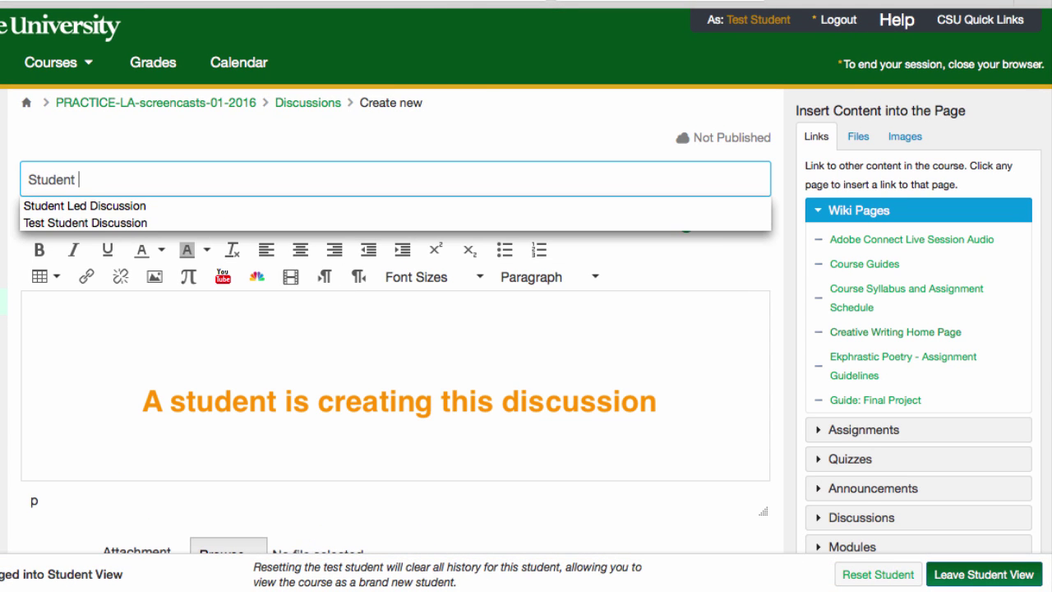
pyautogui.write('Led Discussion')
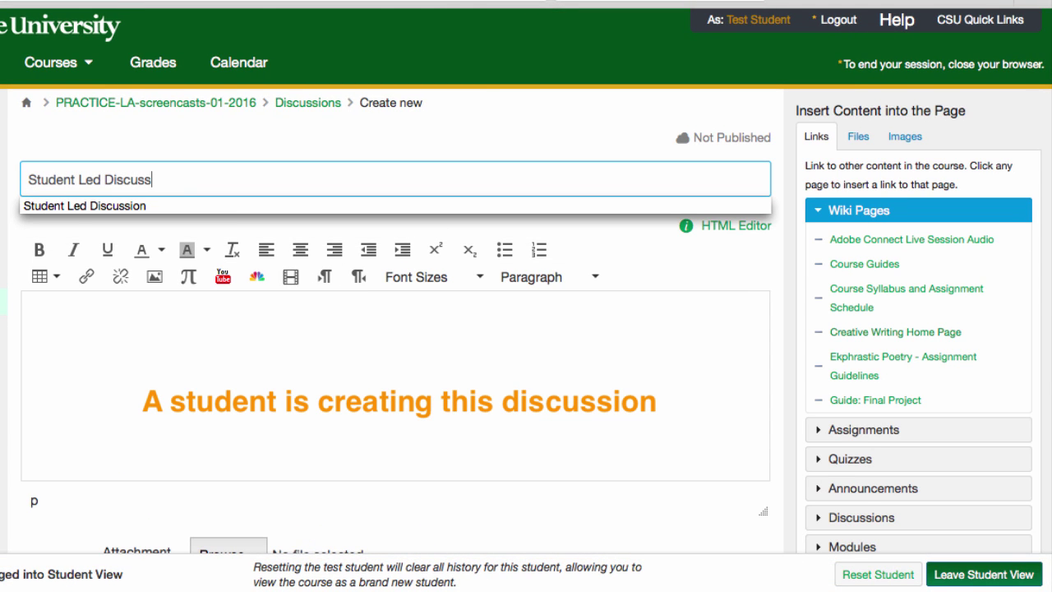
# Enter "Please join me" as the Student Led Discussion's message, save the discussion, and return to the course's discussions list
pyautogui.click(200, 320)
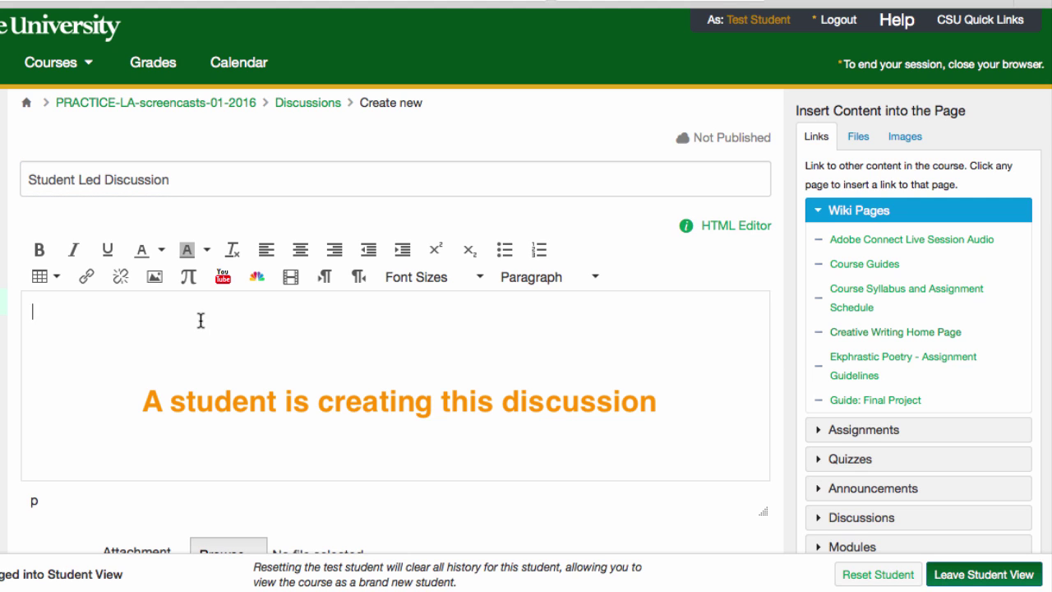
pyautogui.write('Please join me')
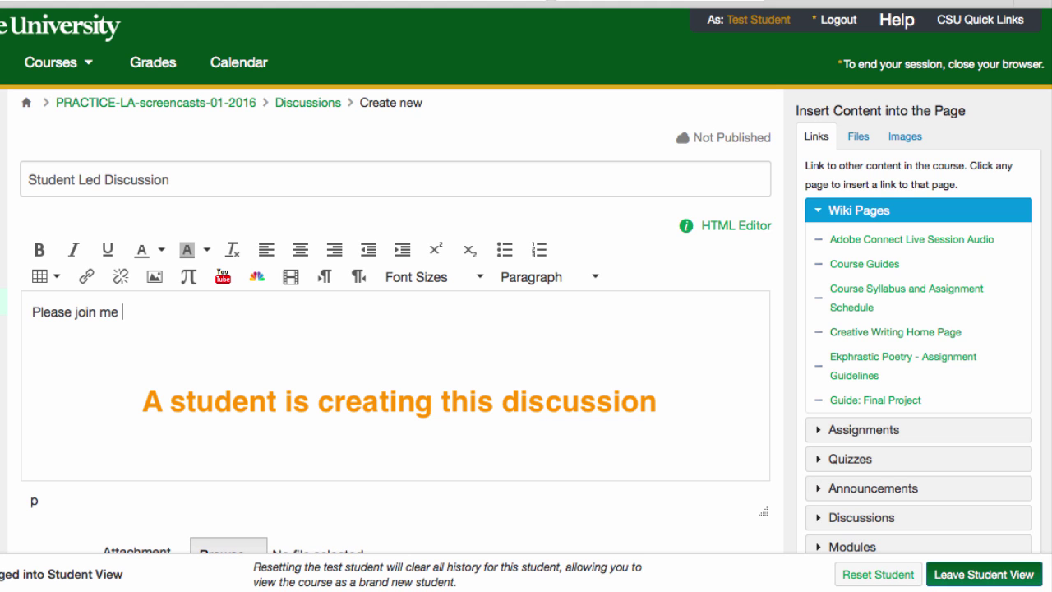
pyautogui.scroll(-5, 742, 506)
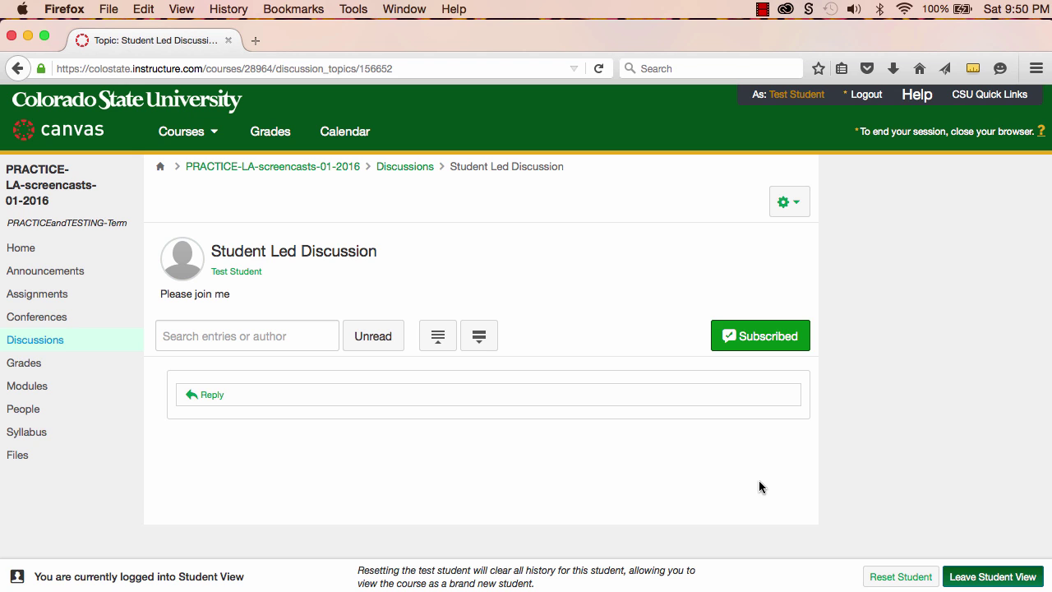
pyautogui.click(35, 340)
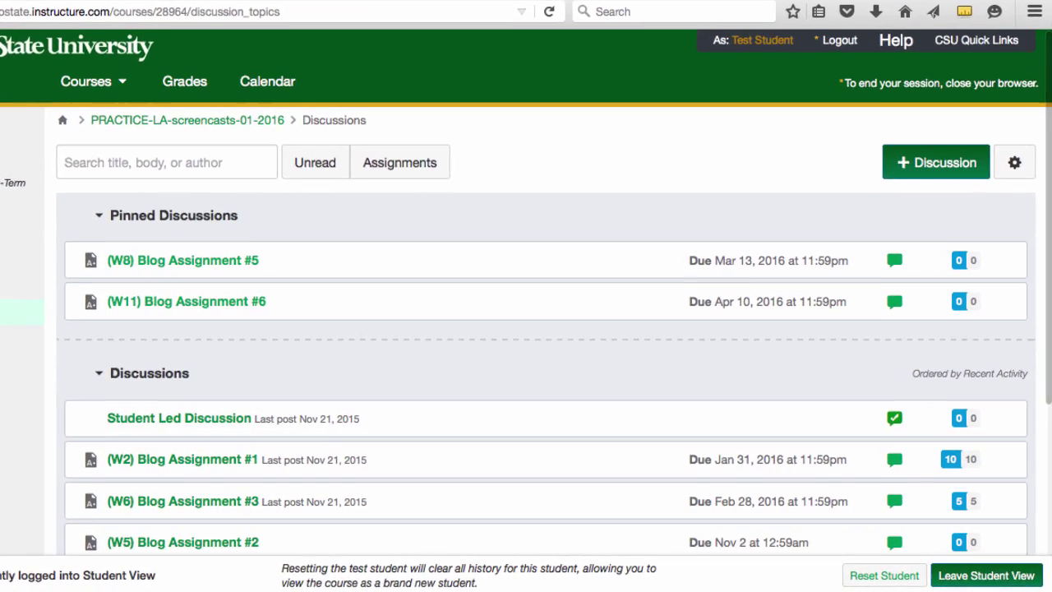
pyautogui.scroll(-1, 583, 402)
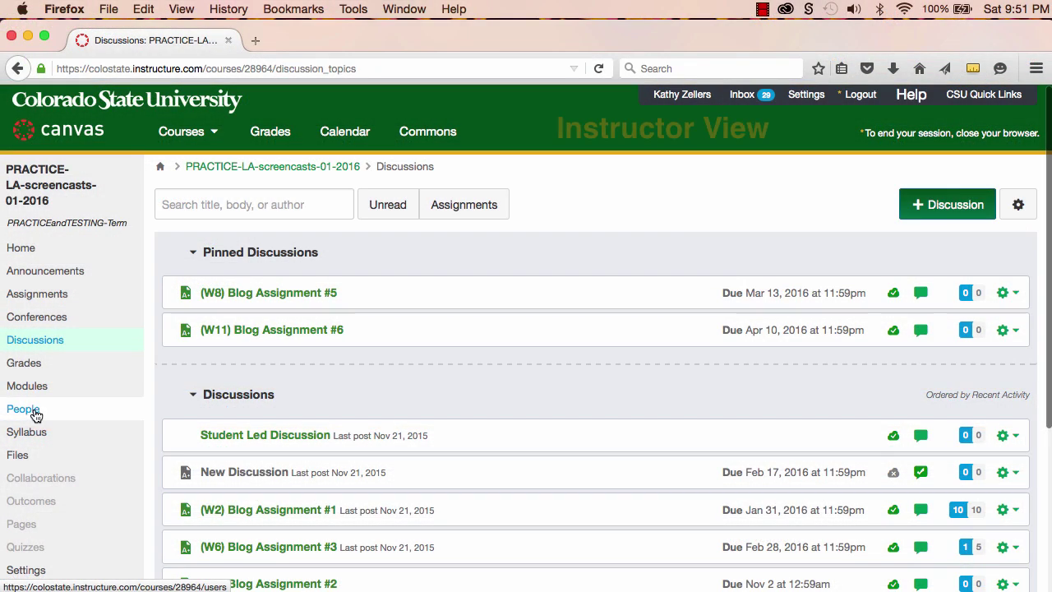
# Open the Small Discussion Groups set among the course's people and look over its groups
pyautogui.click(32, 411)
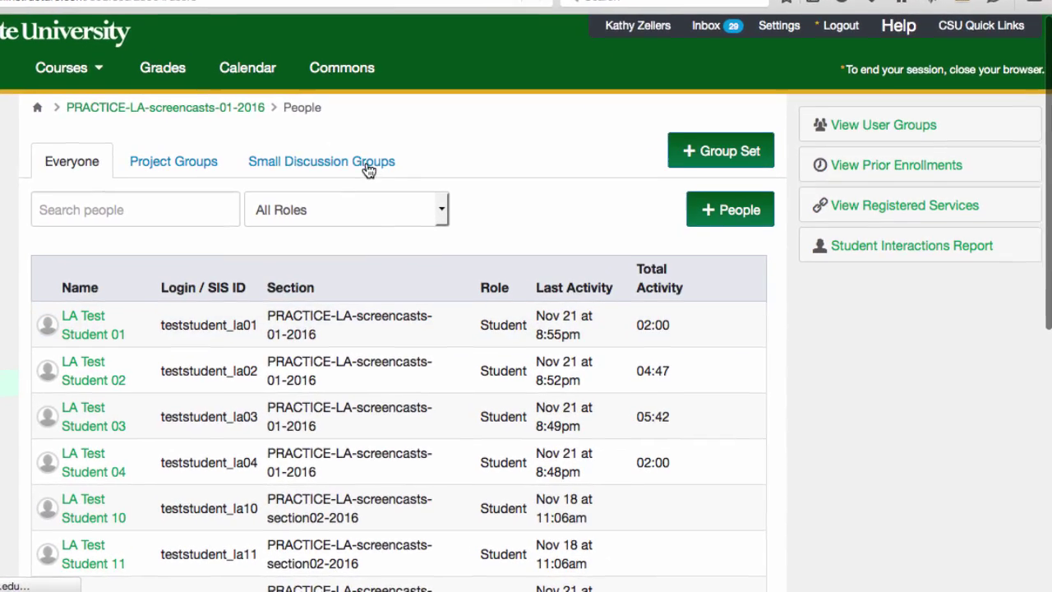
pyautogui.click(367, 164)
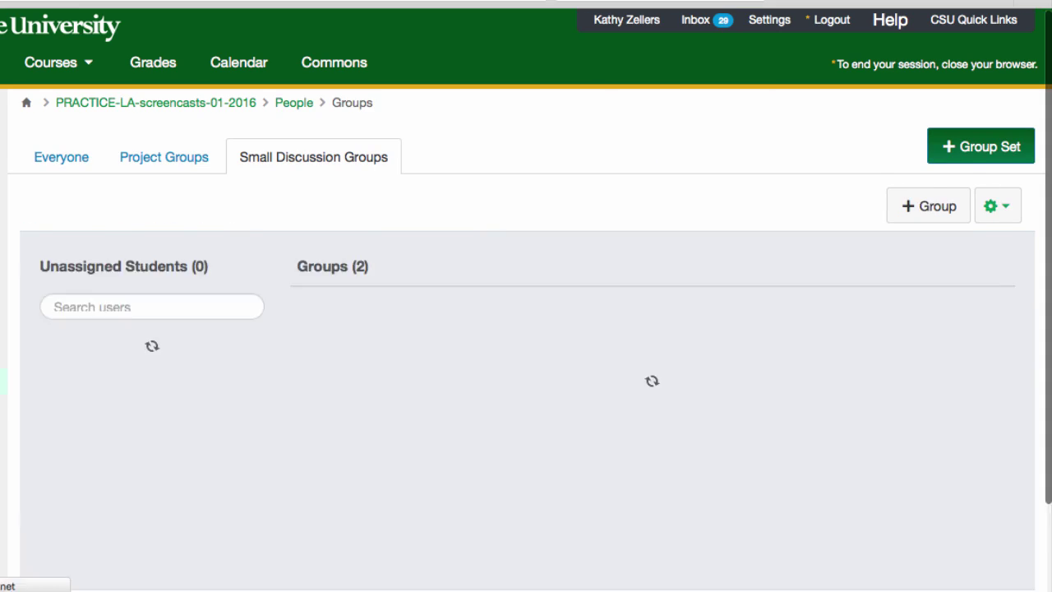
pyautogui.scroll(-2, 526, 328)
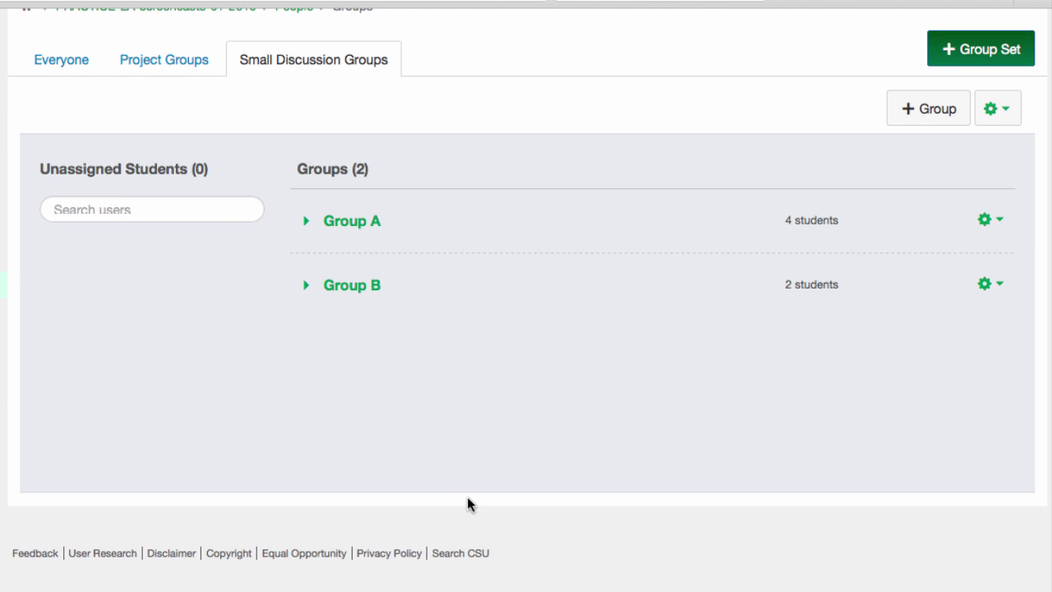
pyautogui.scroll(2, 467, 499)
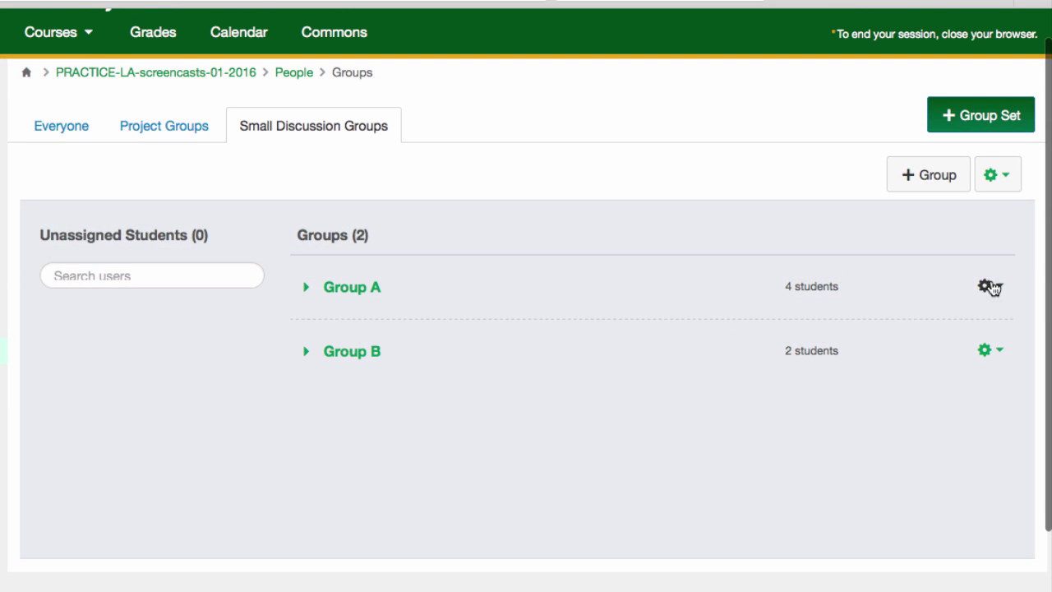
# Visit Group A's homepage and open the group's own discussions list
pyautogui.click(988, 285)
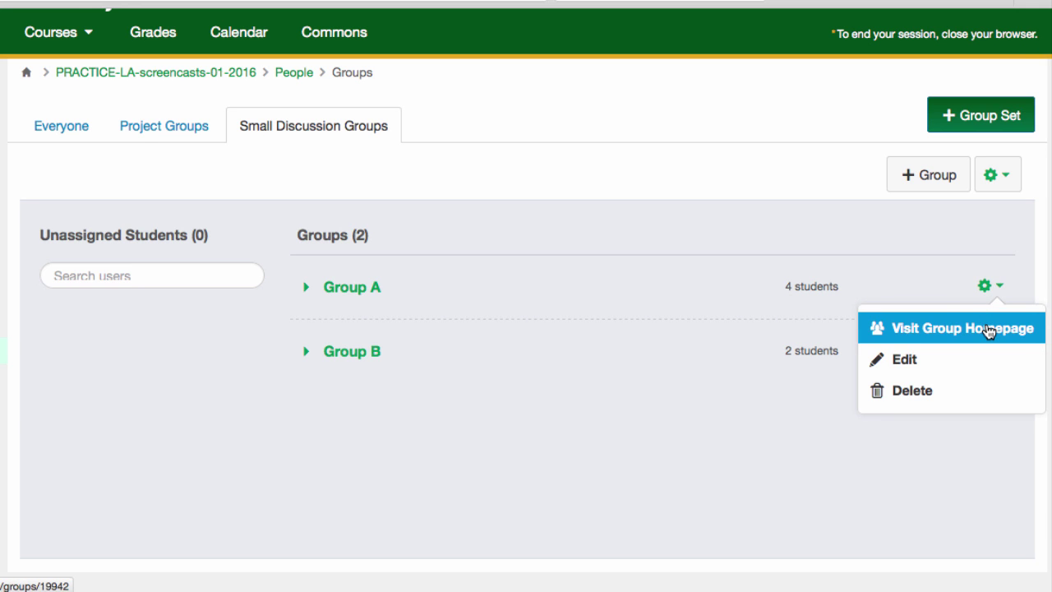
pyautogui.click(988, 330)
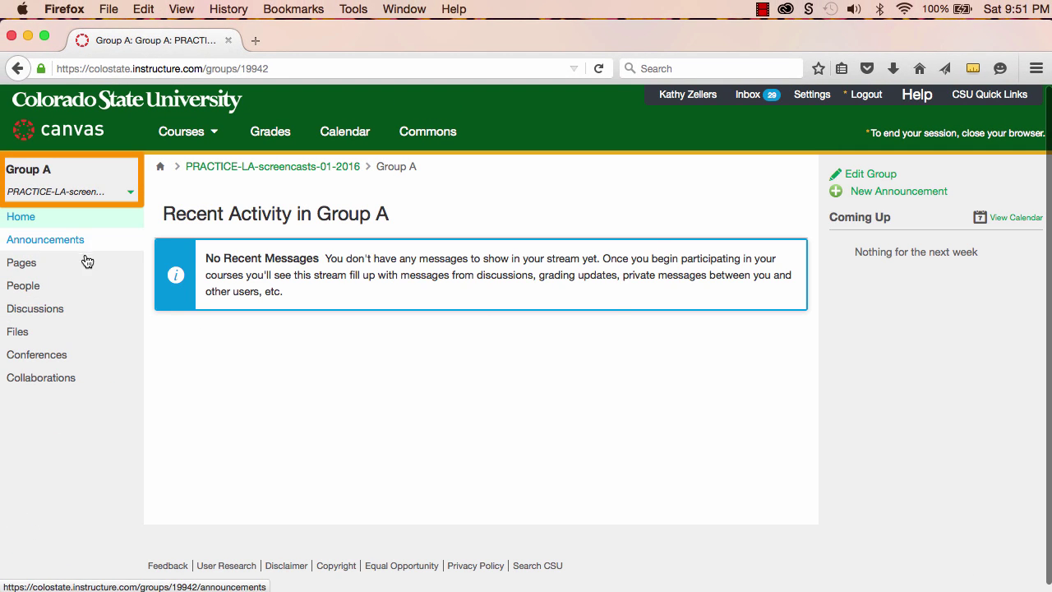
pyautogui.click(58, 312)
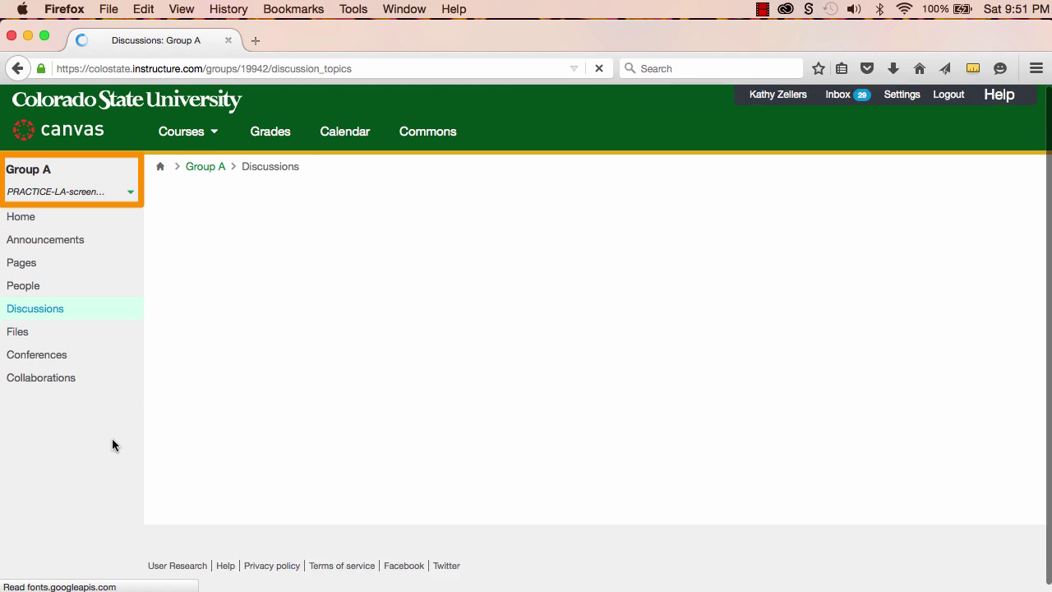